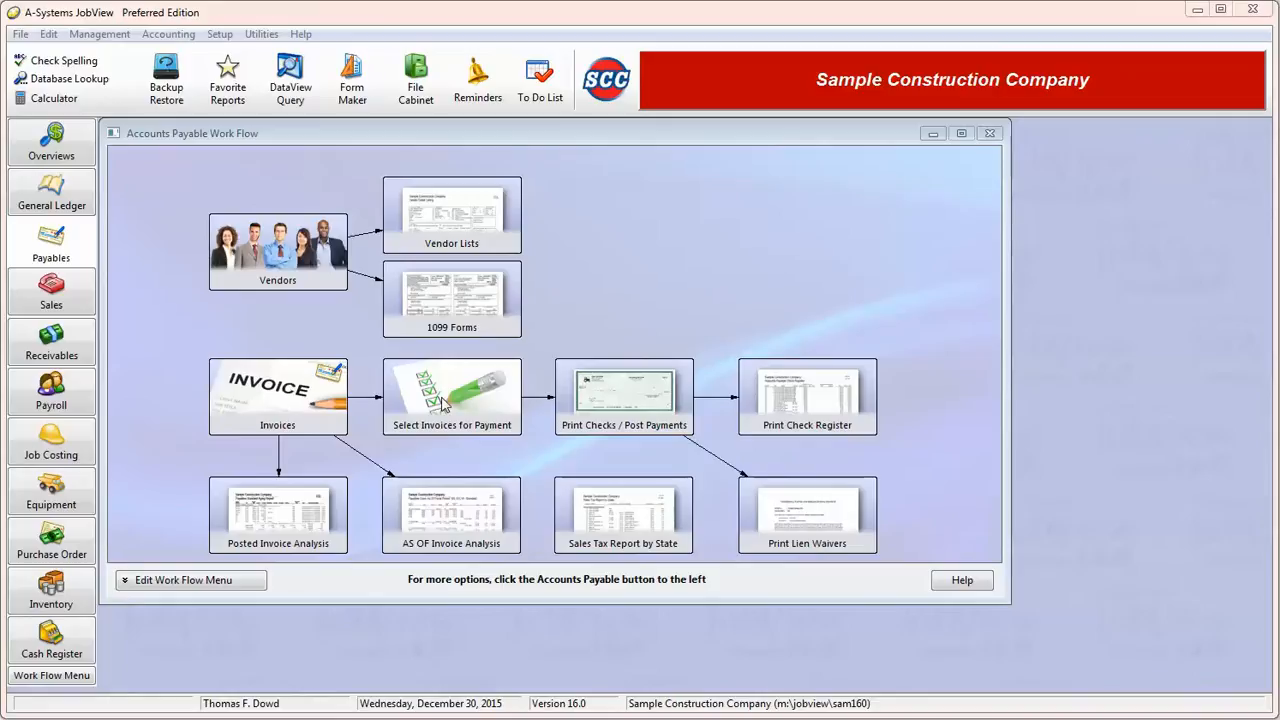
- Open Print Checks / Post Payments and toggle Print Separate Checks by Job on and back off
left_click(601, 398)
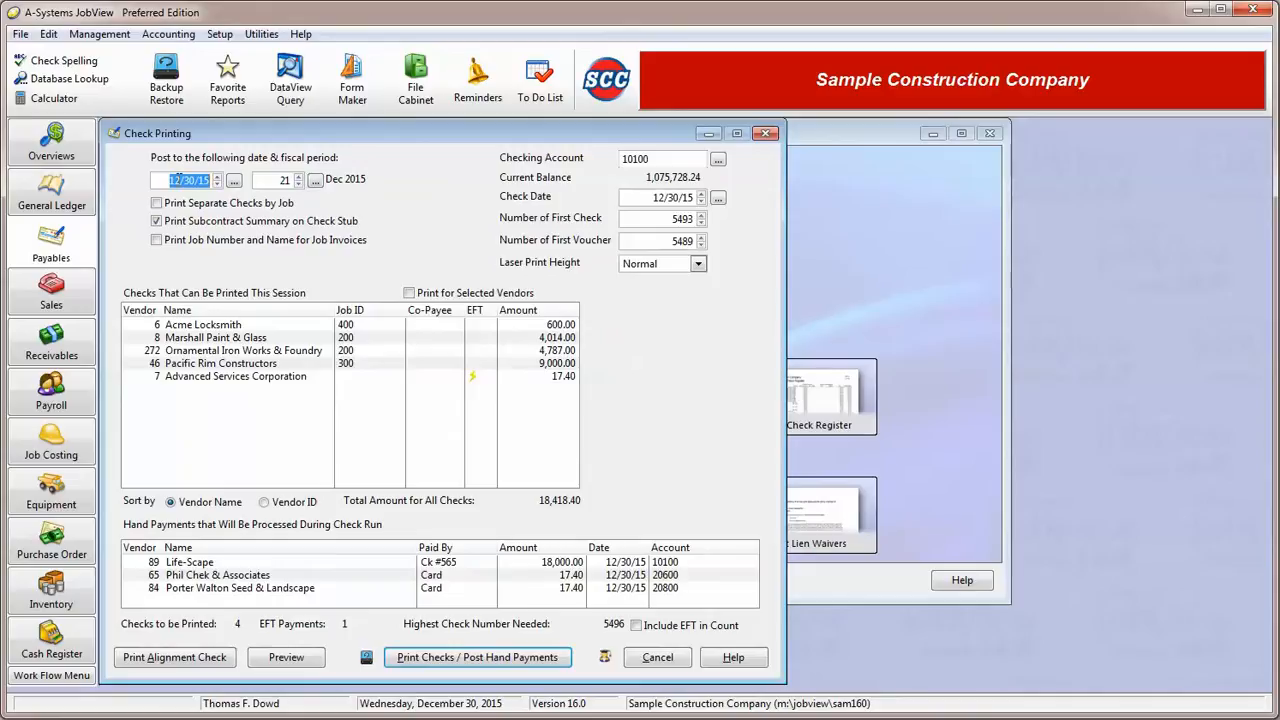
left_click(280, 180)
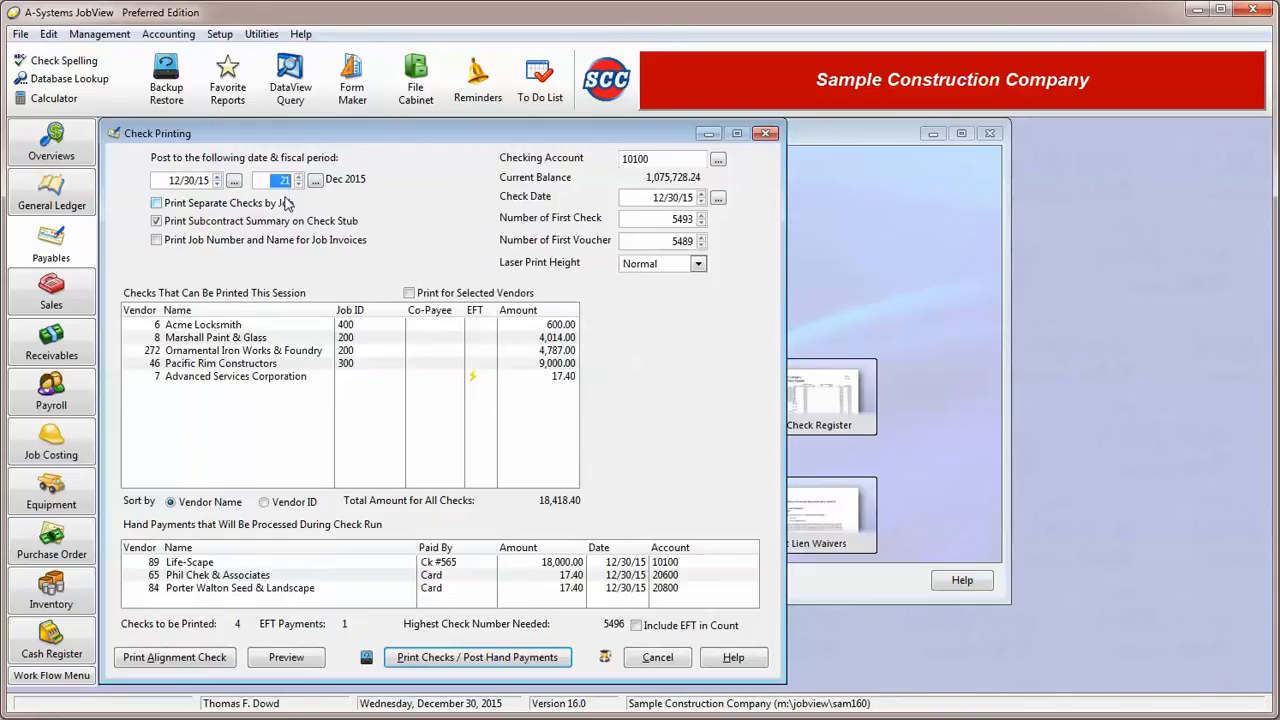
left_click(186, 210)
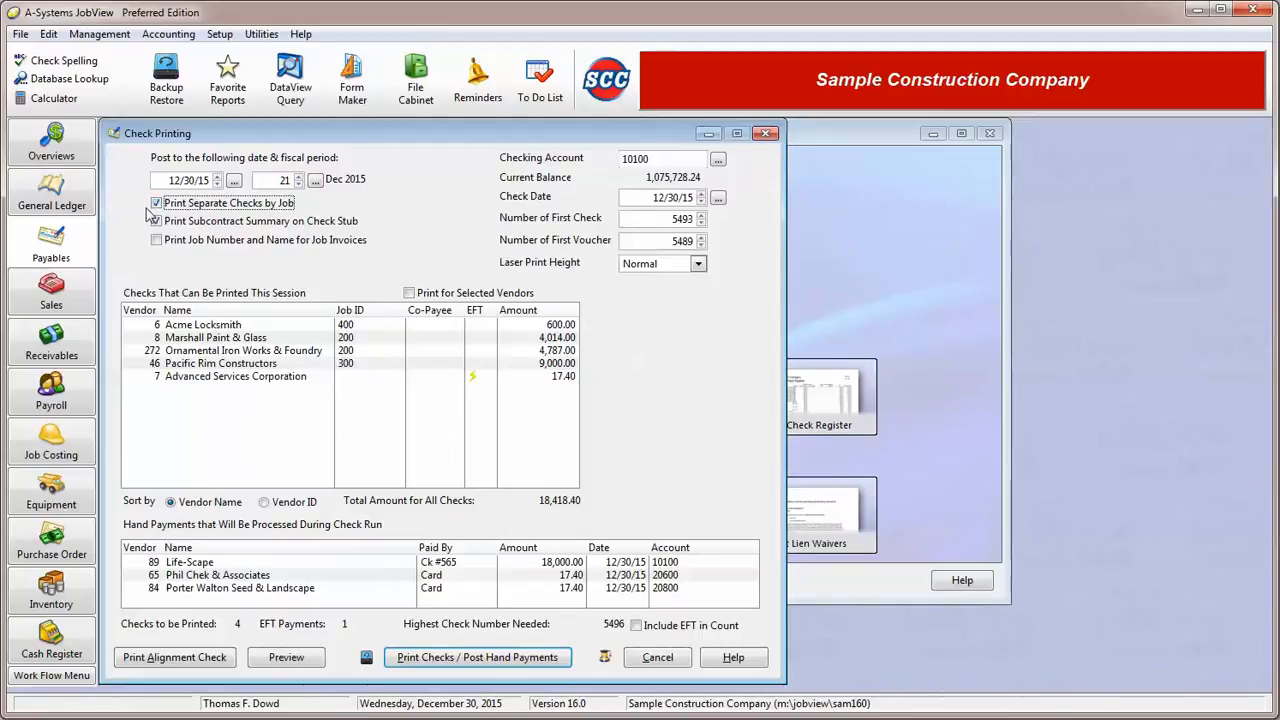
left_click(157, 203)
- Review the checking account, check date, first check number and first voucher number for the check run
left_click(652, 162)
left_click_drag(655, 197, 706, 204)
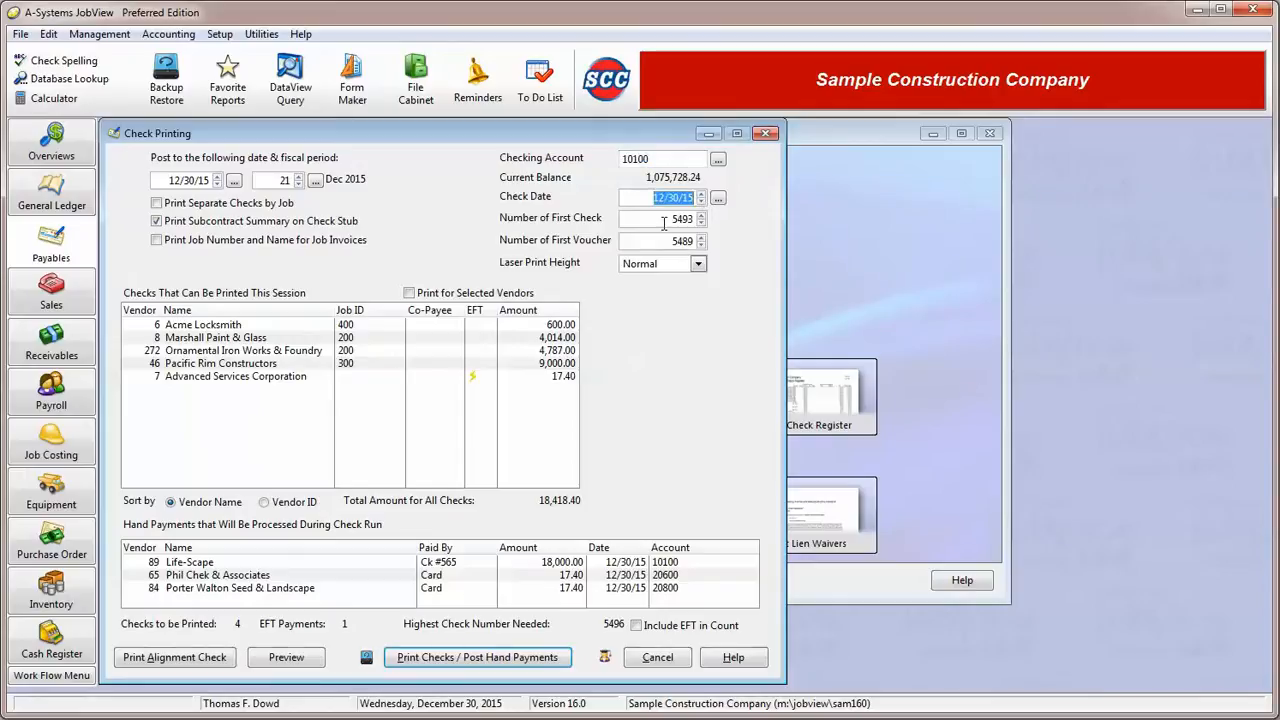
left_click(652, 158)
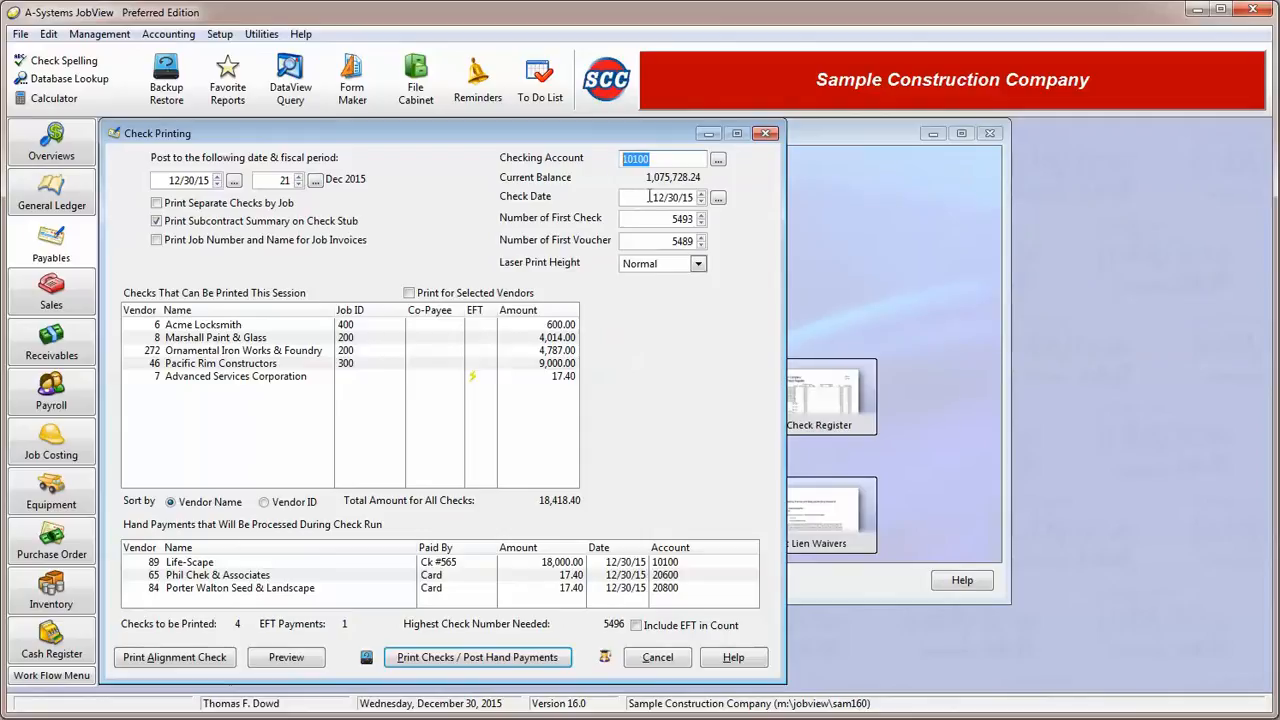
left_click(648, 198)
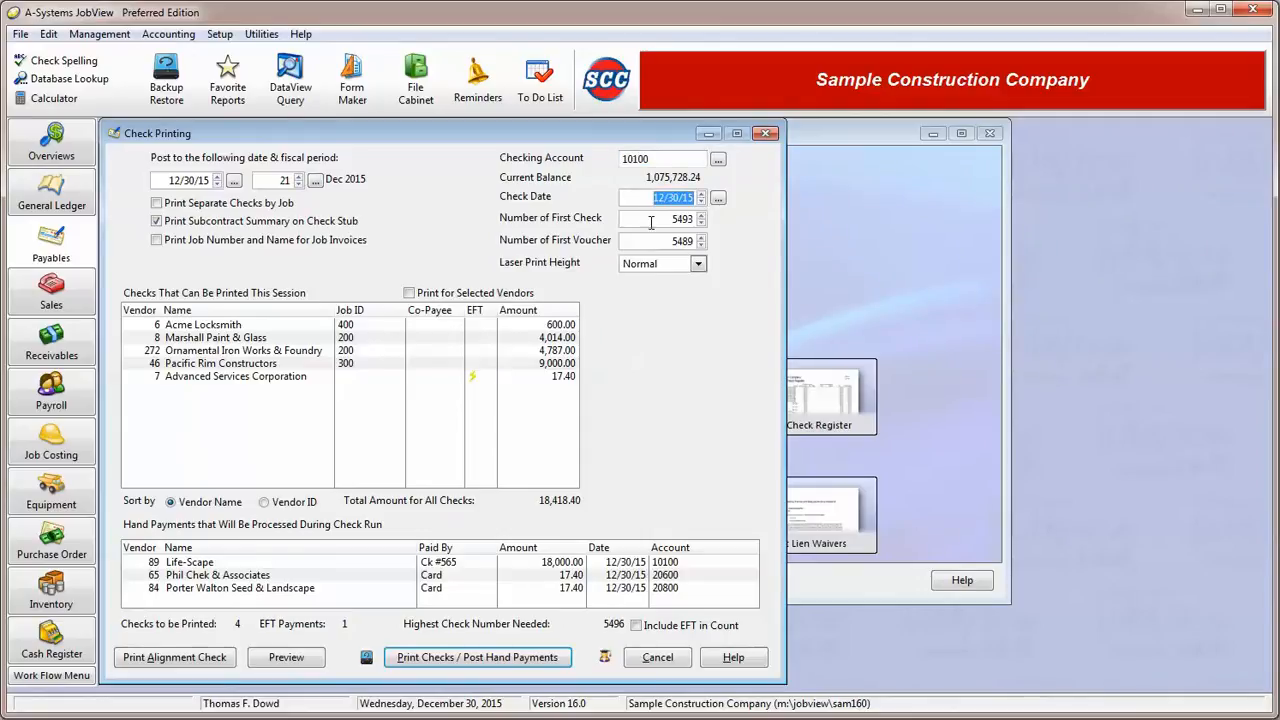
left_click(687, 222)
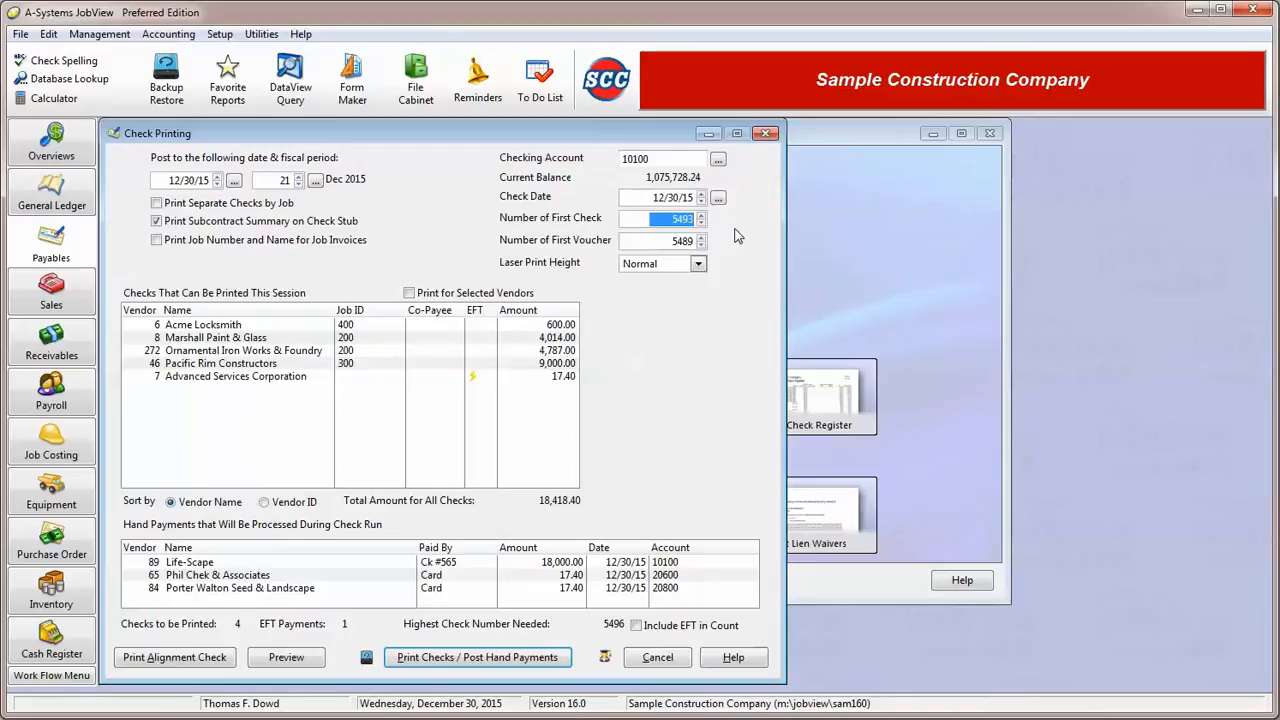
left_click(679, 242)
left_click_drag(679, 243, 720, 258)
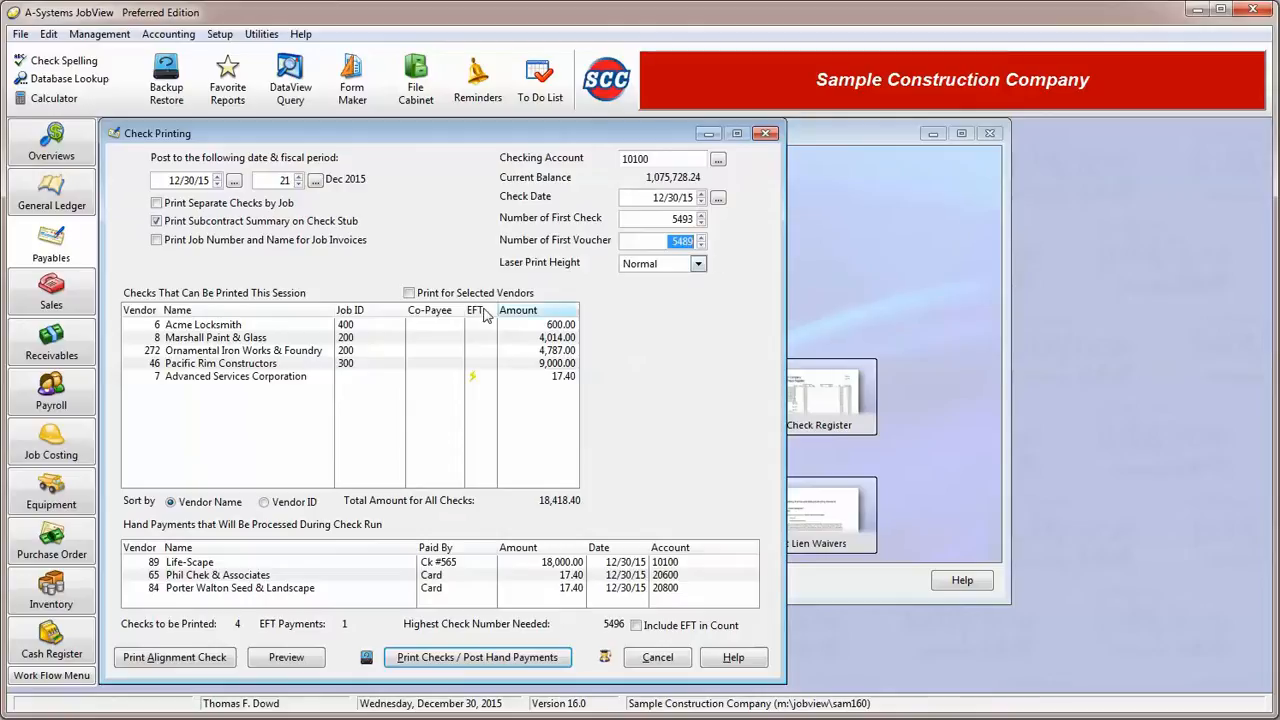
- Look through the vendors in the list of checks that can be printed this session
left_click(302, 334)
key("Down")
key("Down")
key("Down")
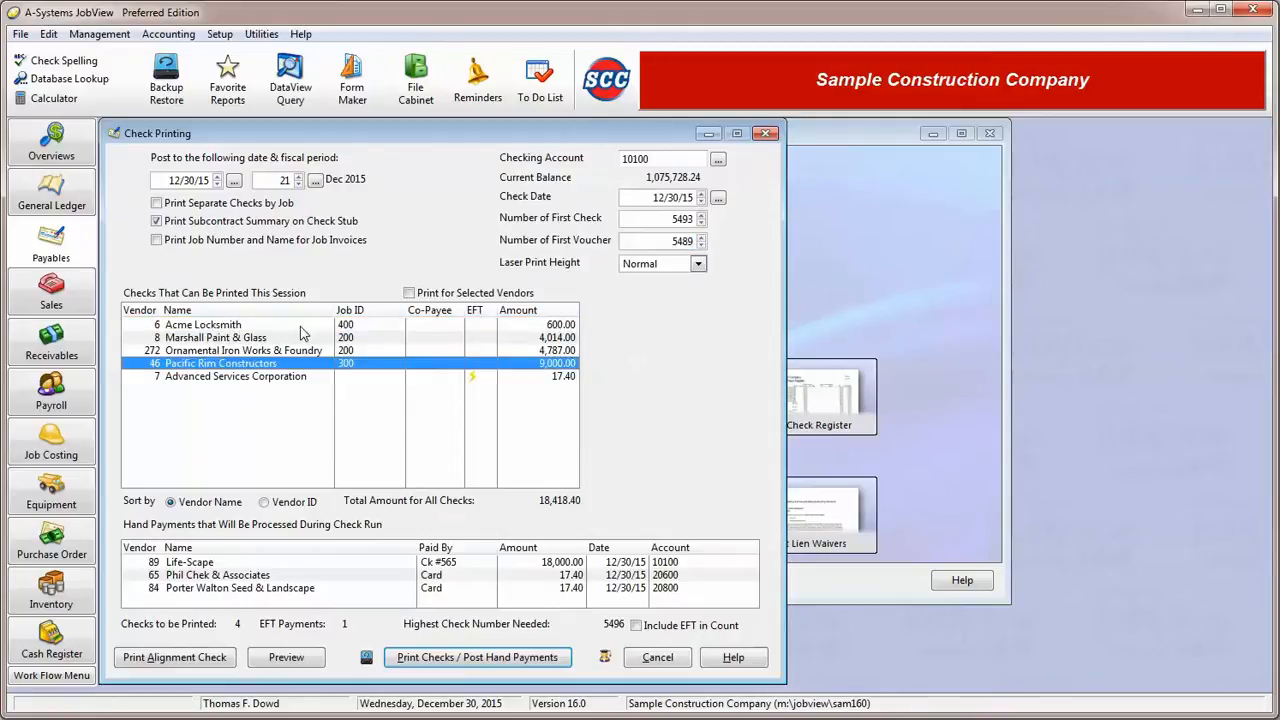
key("Up")
key("Up")
key("Up")
key("Up")
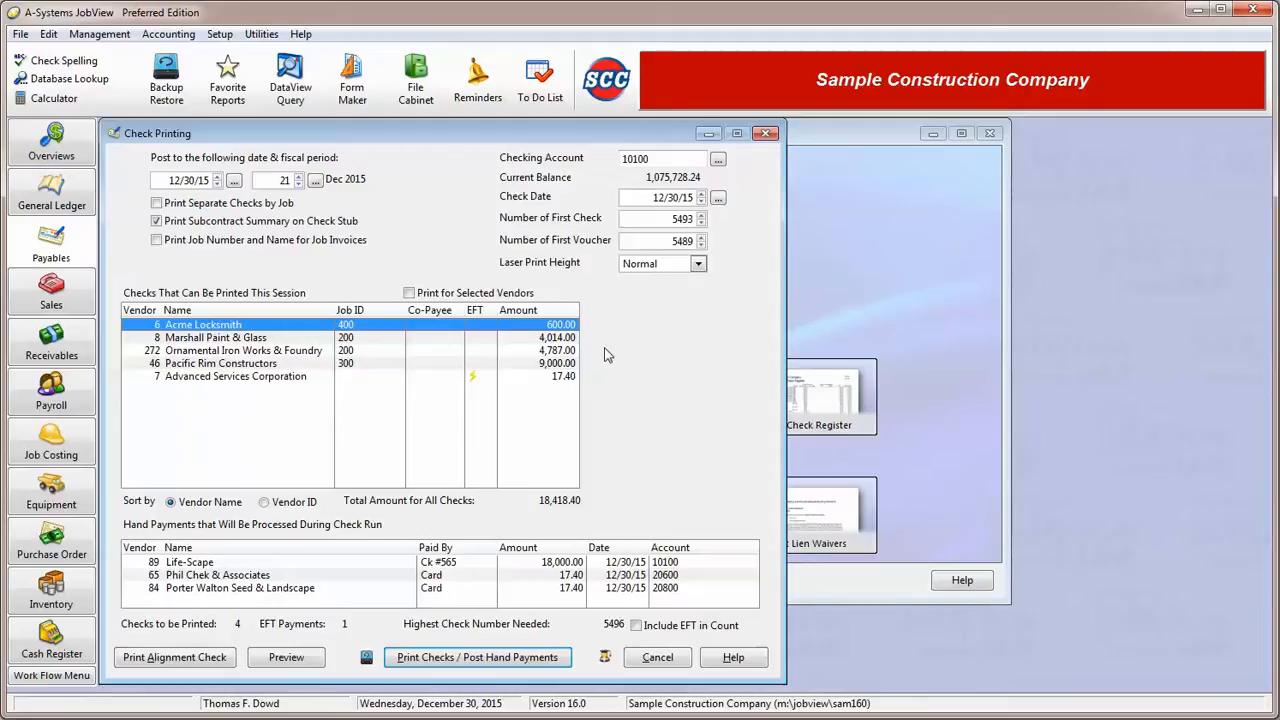
- Enable Print for Selected Vendors and add Marshall Paint & Glass and Acme Locksmith to the vendors to pay
left_click(409, 293)
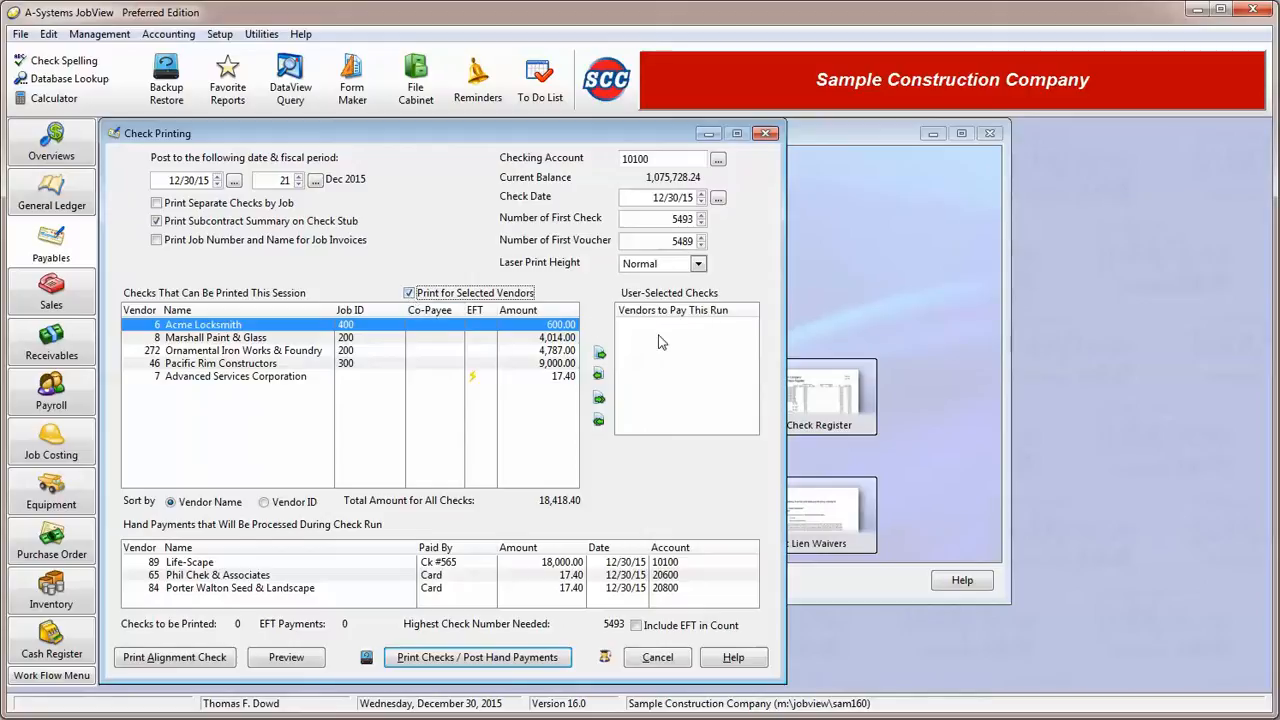
left_click(455, 339)
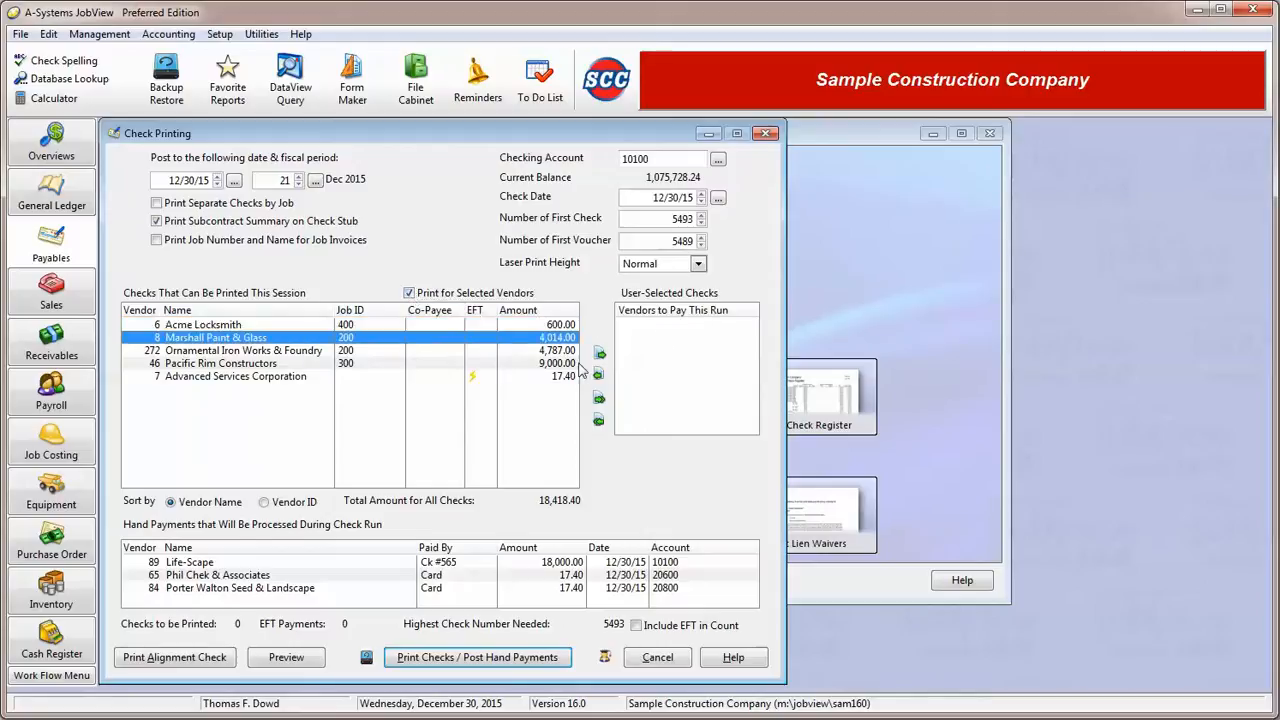
left_click(599, 354)
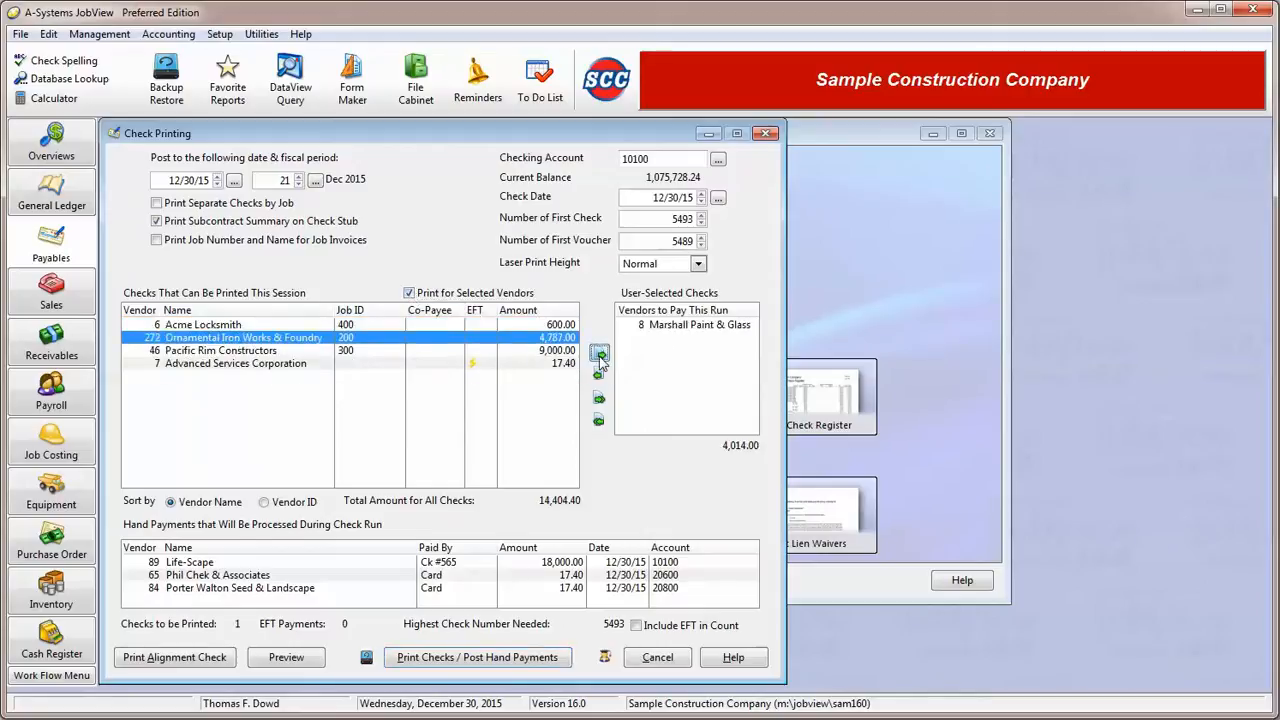
left_click(440, 325)
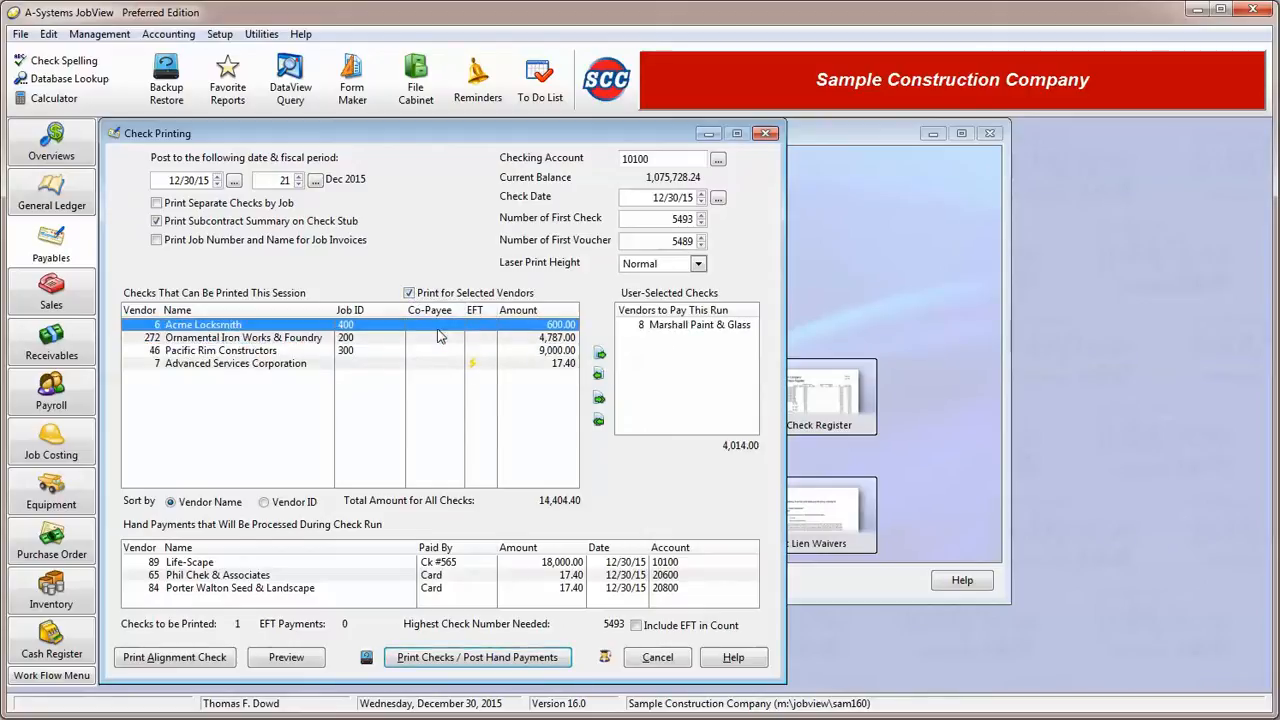
left_click(599, 354)
- Remove all vendors from the user-selected checks and turn off Print for Selected Vendors
left_click(680, 327)
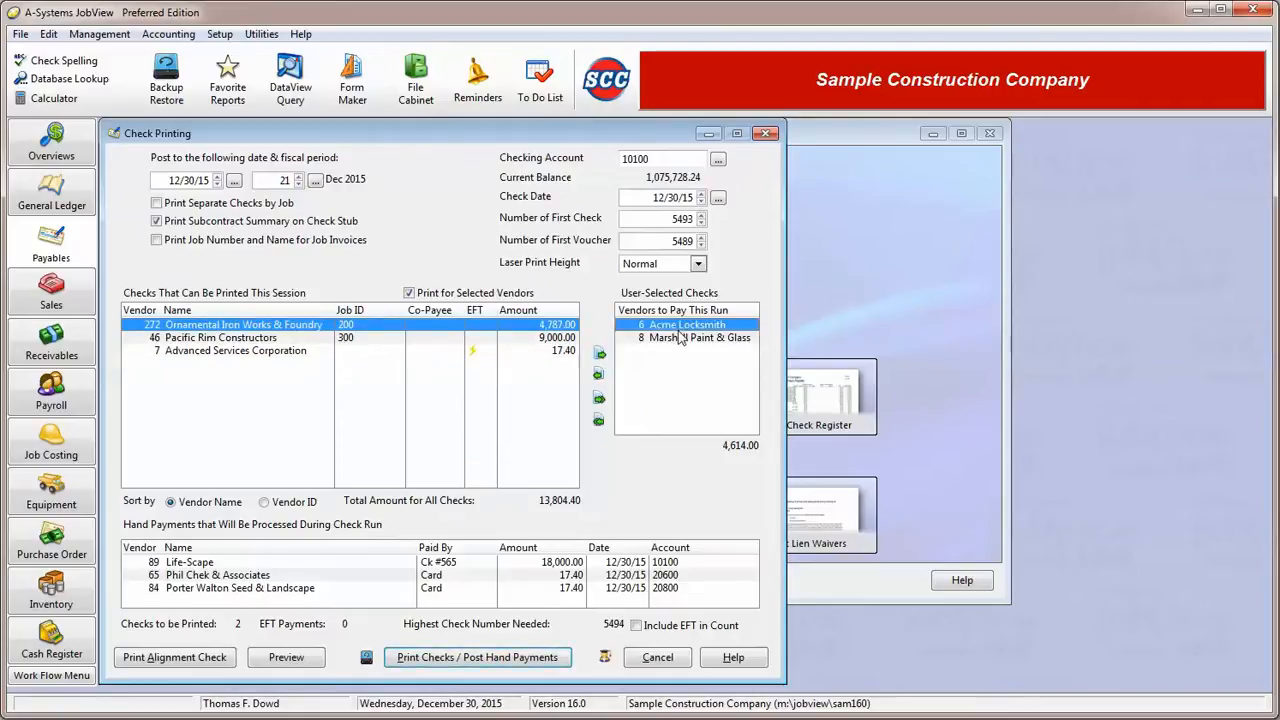
left_click(599, 421)
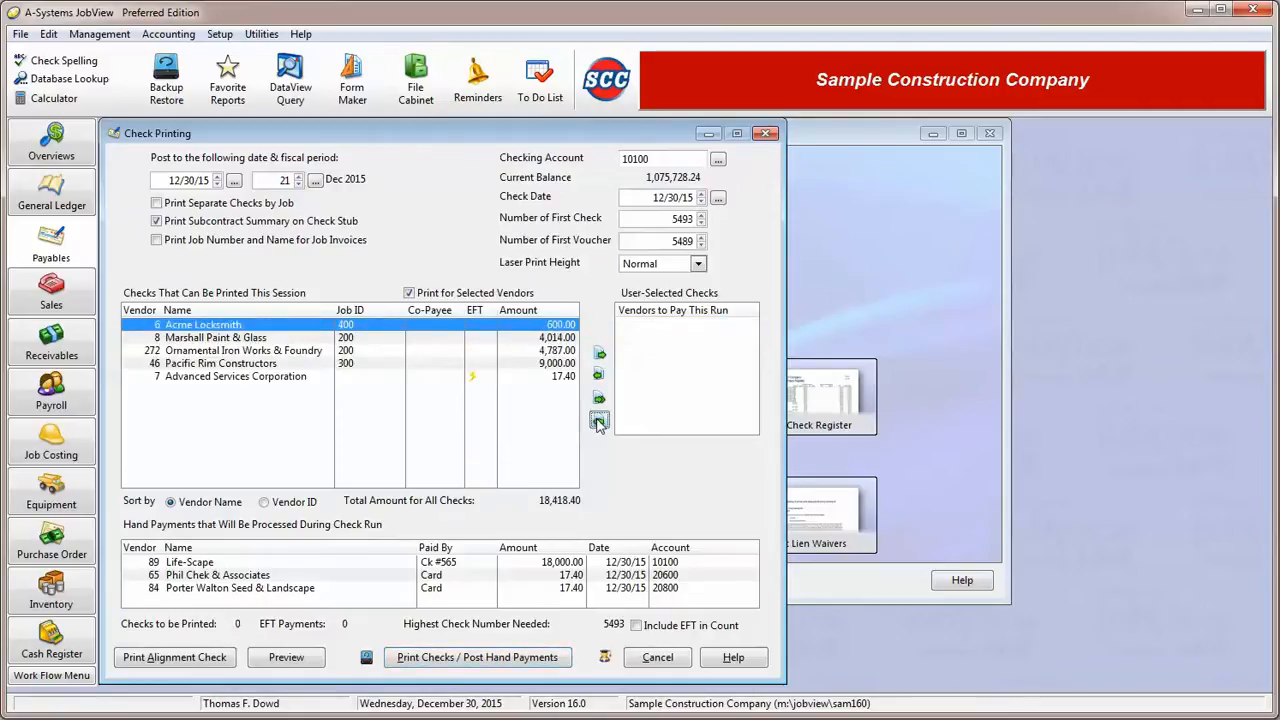
left_click(410, 293)
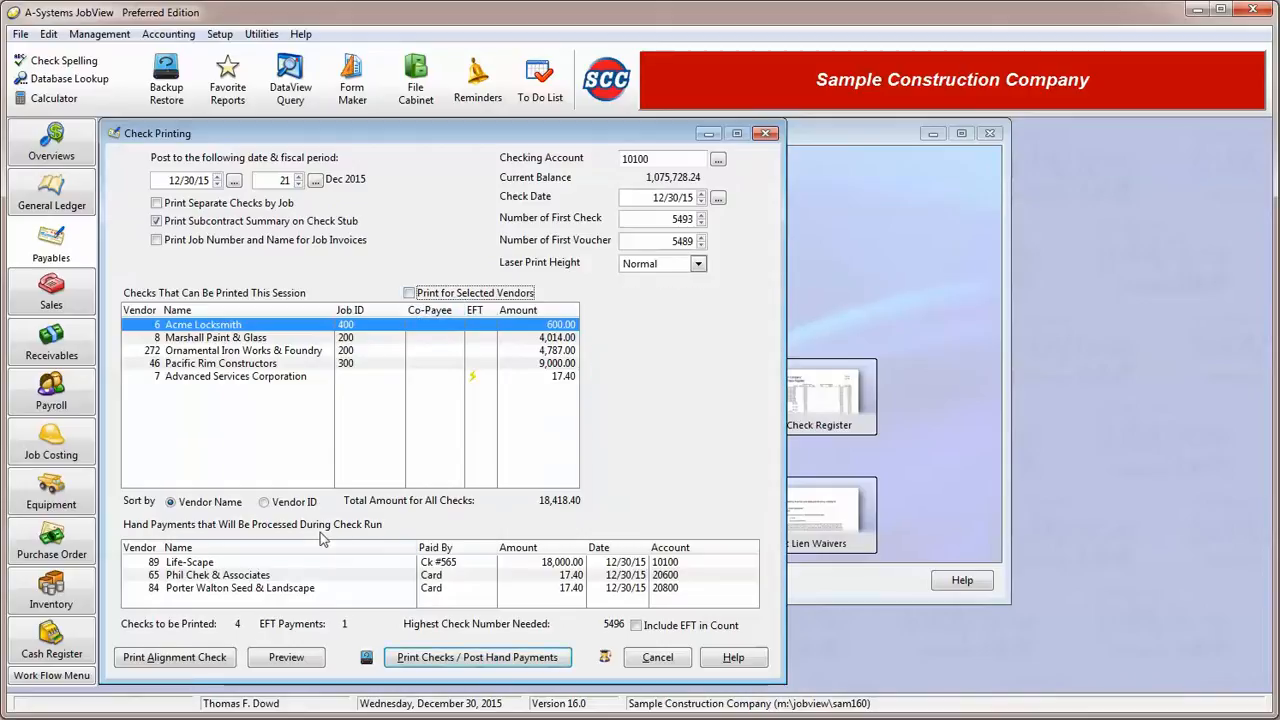
- Examine the hand payments to be processed and the EFT payment marked for Advanced Services Corporation
left_click(273, 563)
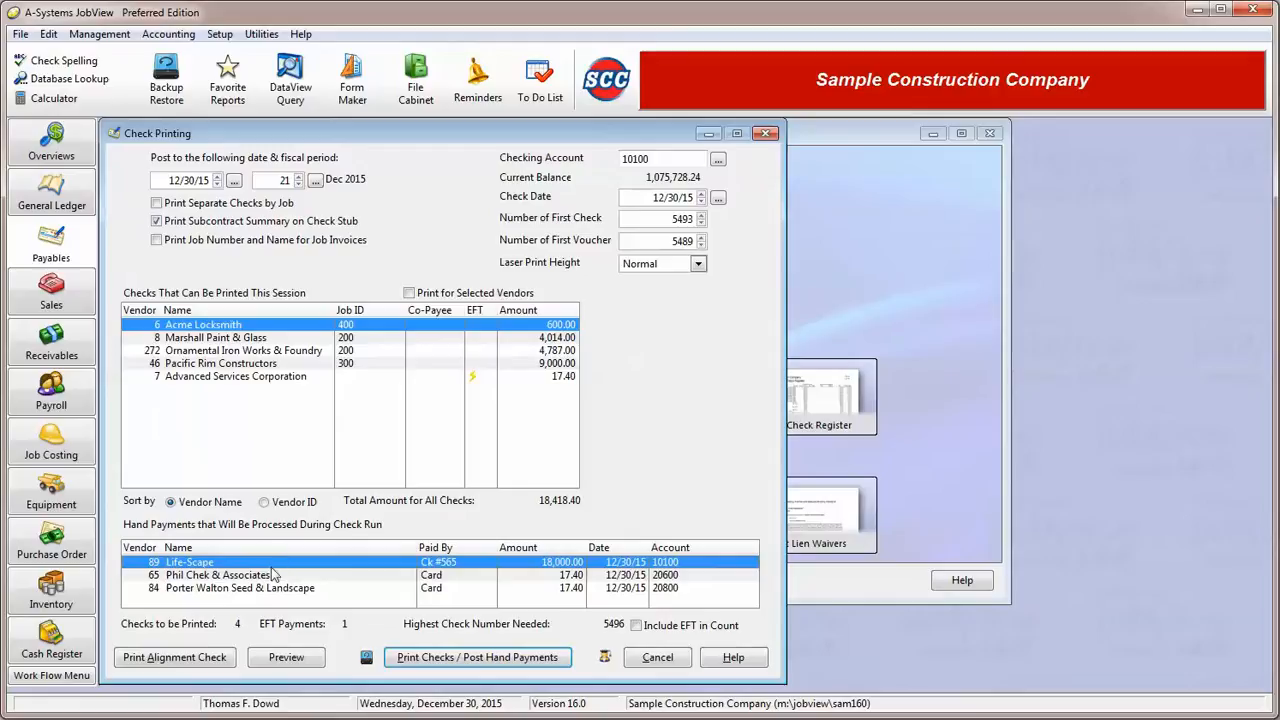
left_click(271, 576)
left_click(280, 590)
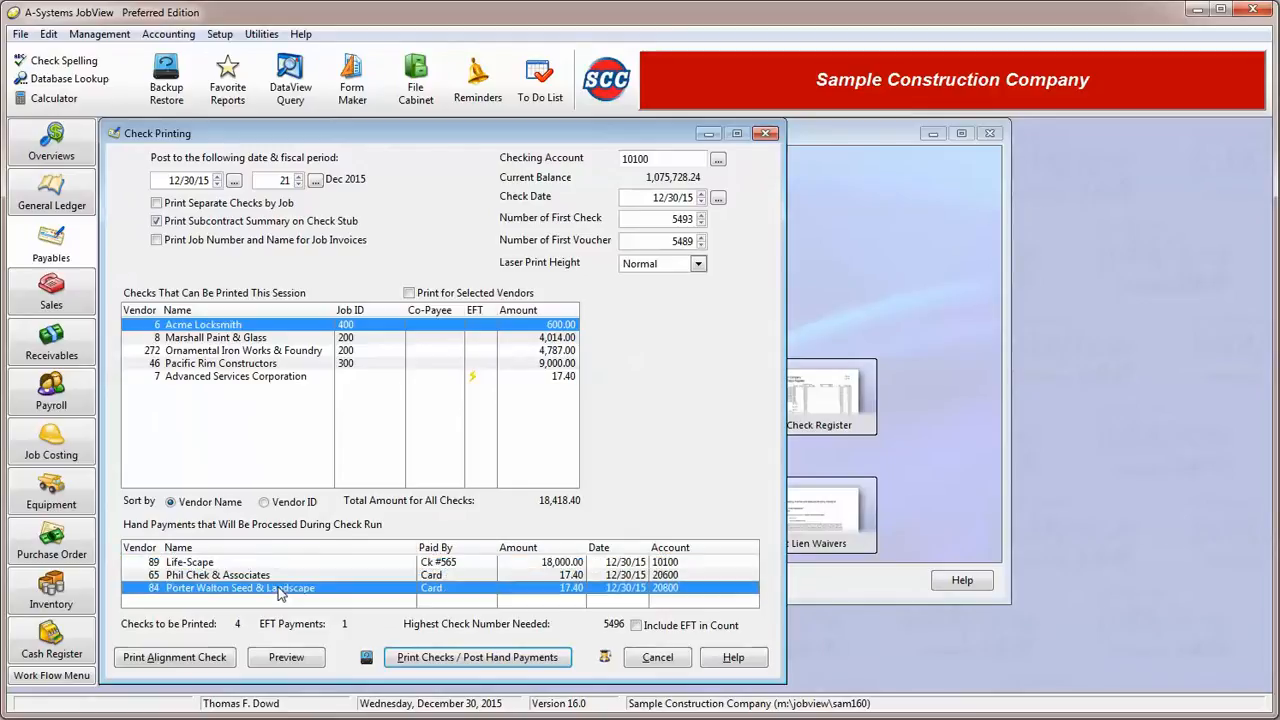
left_click(282, 577)
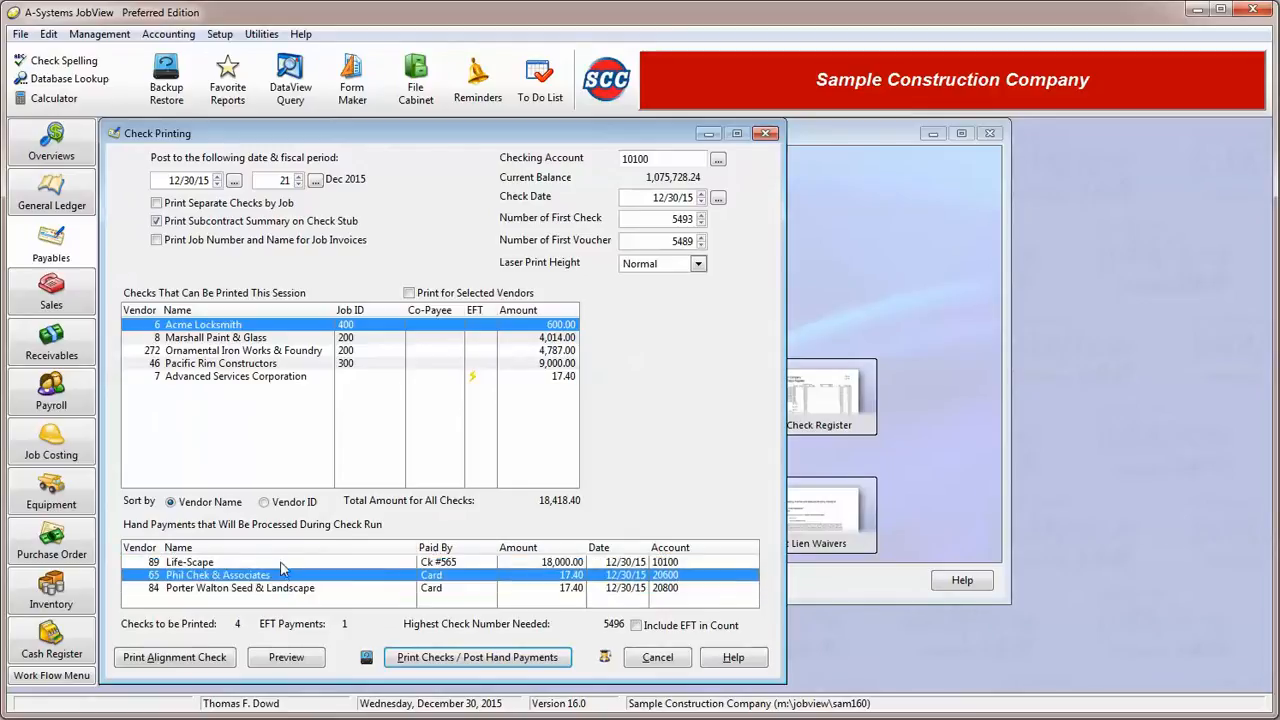
left_click(282, 565)
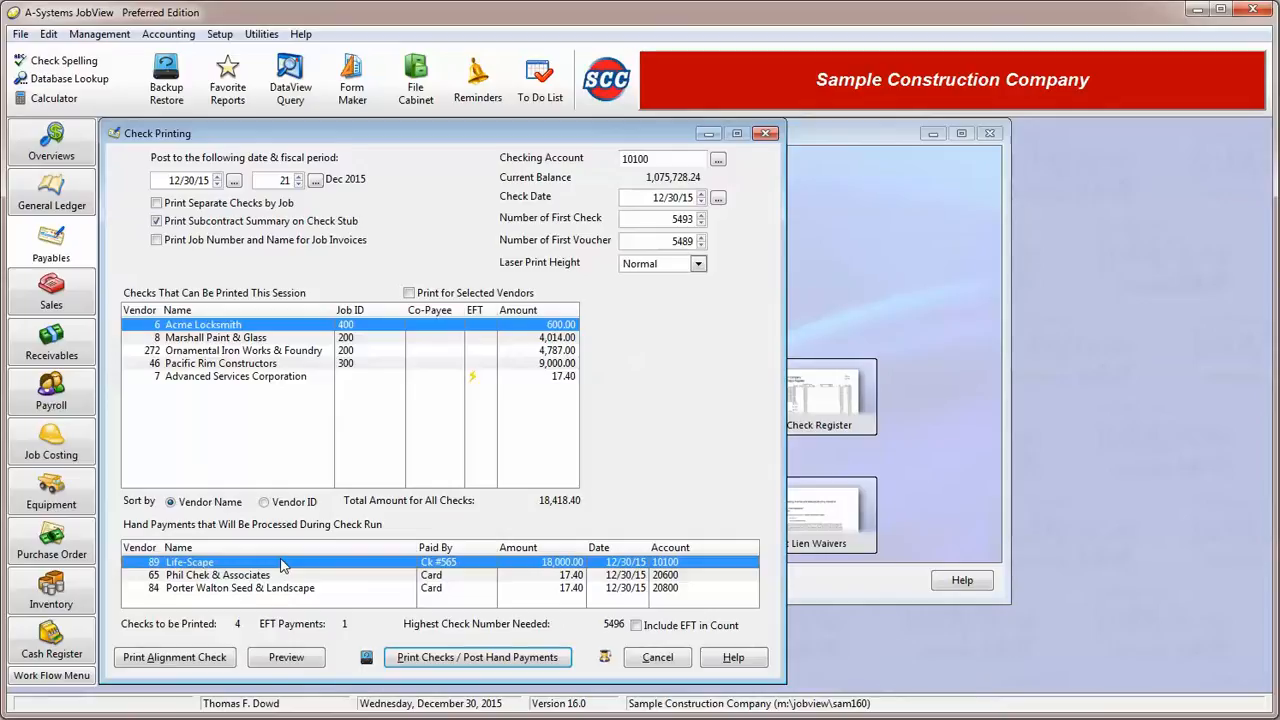
left_click(474, 376)
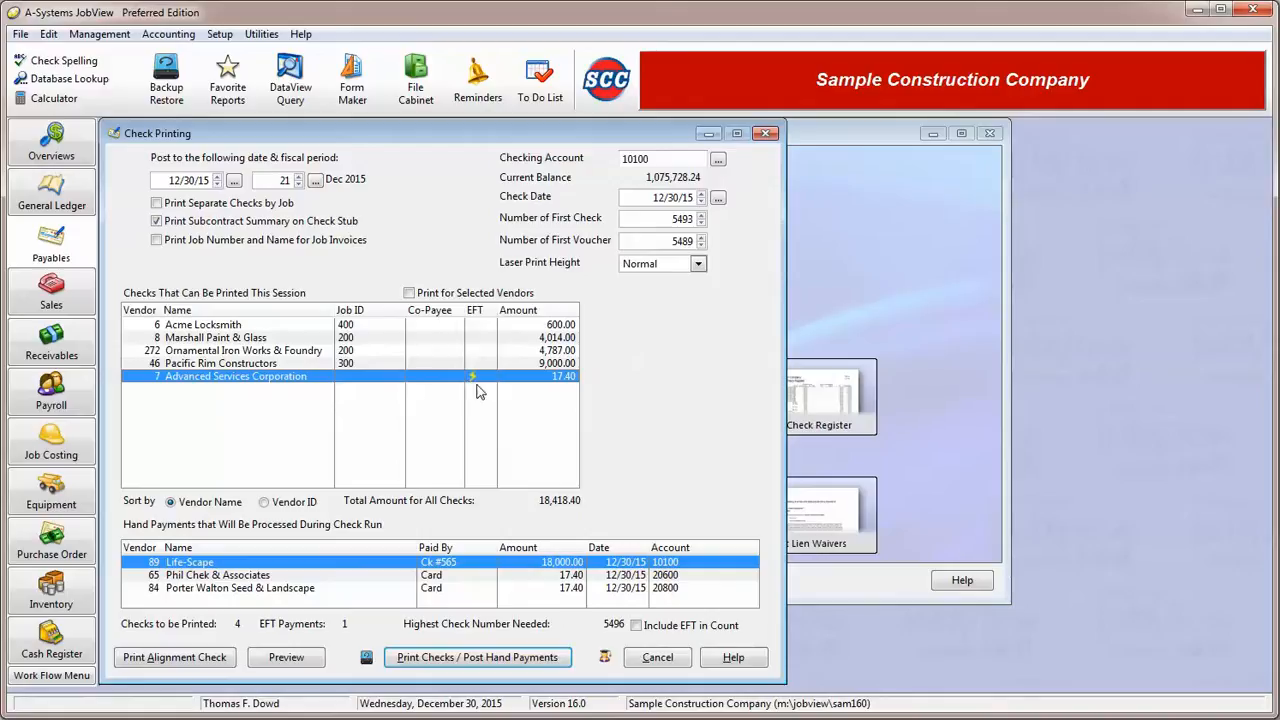
left_click(282, 327)
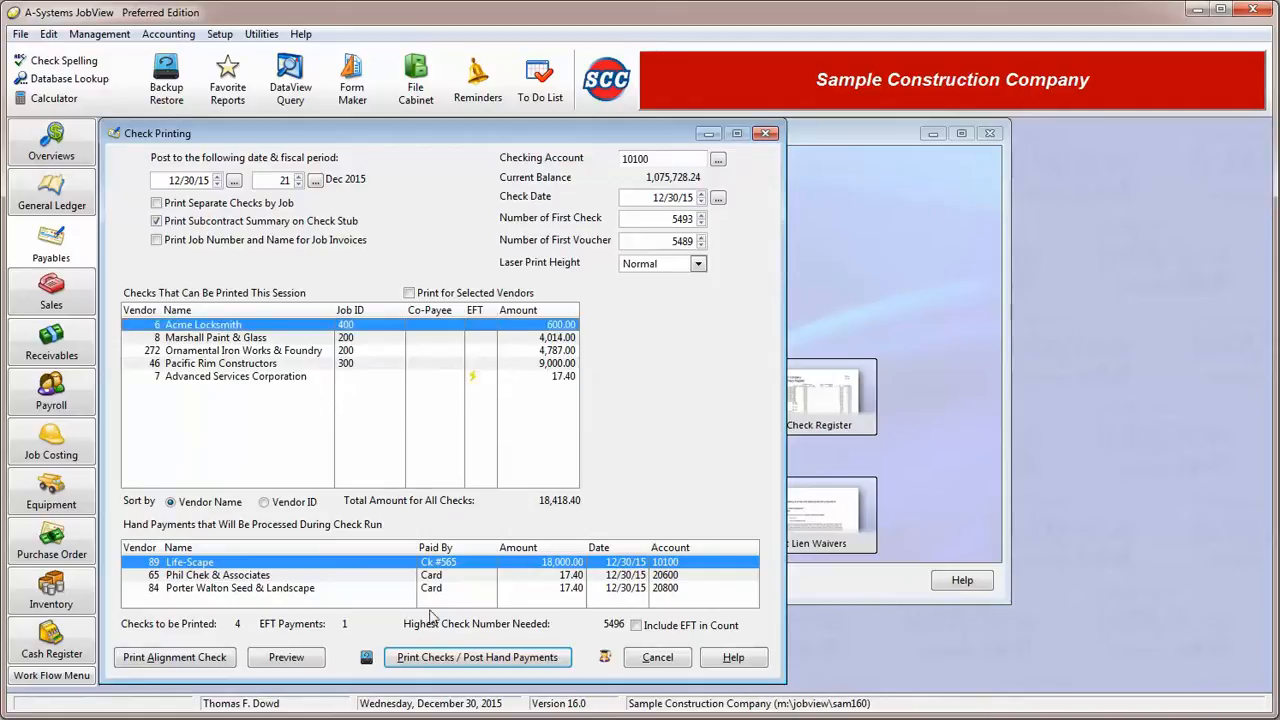
- Start printing checks and posting hand payments, continue past the check stock notice, and close the check preview
left_click(459, 663)
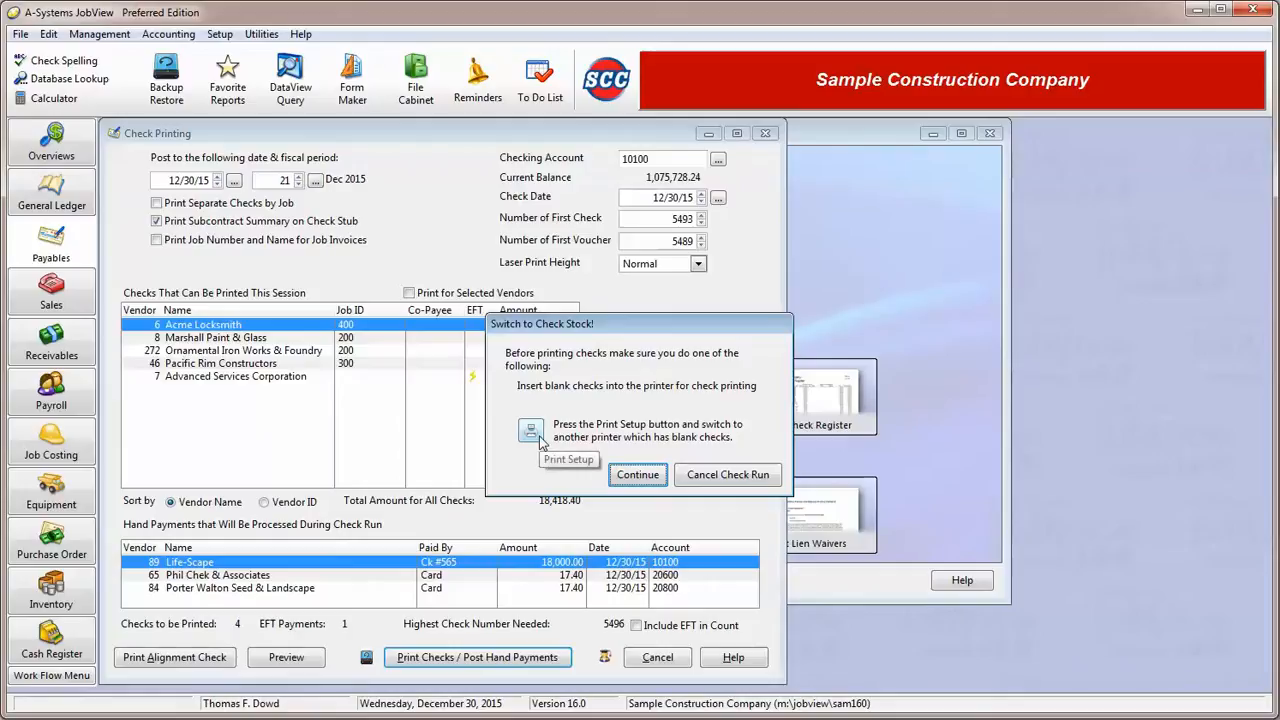
left_click(637, 475)
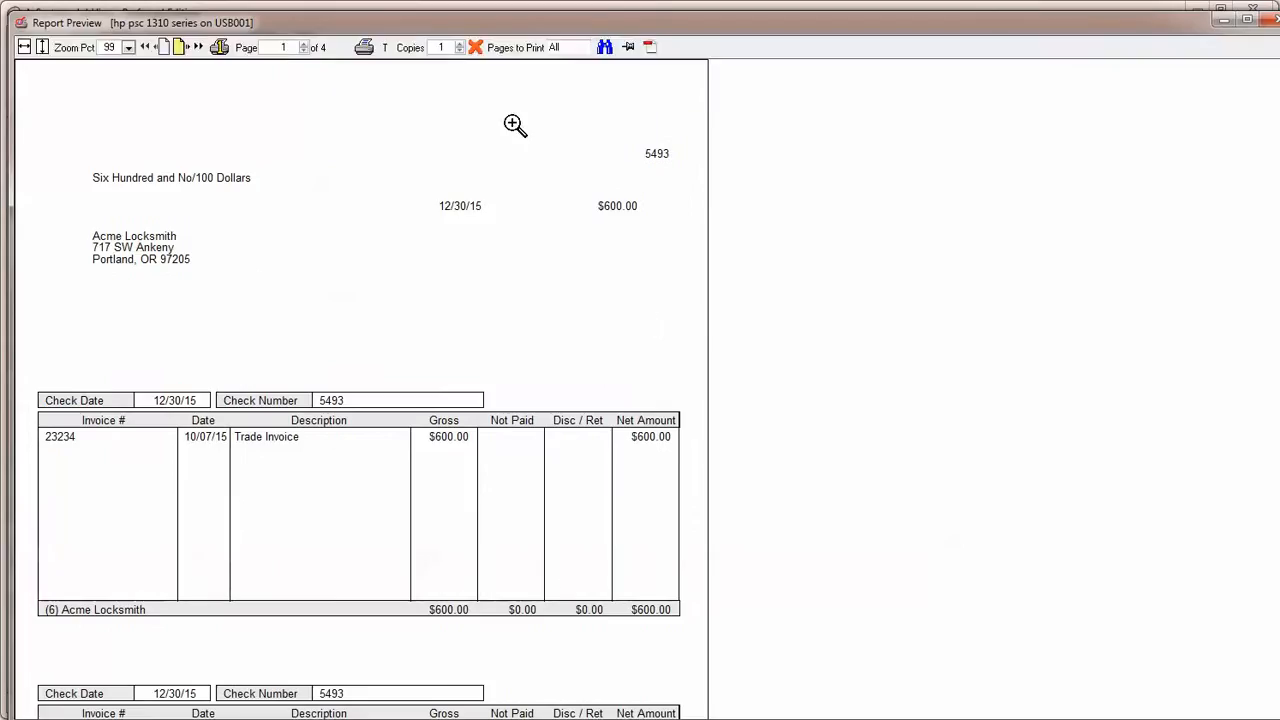
left_click(476, 47)
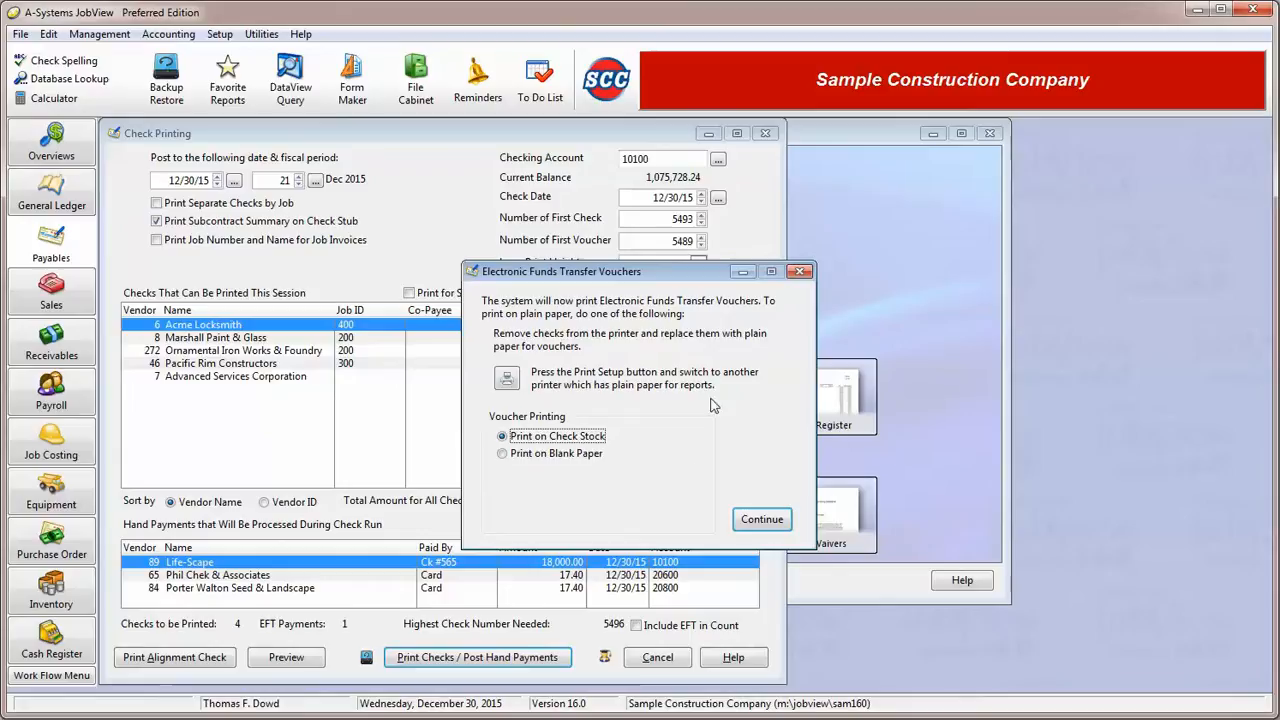
- Choose blank paper for the Electronic Funds Transfer vouchers and continue with voucher printing
left_click(549, 453)
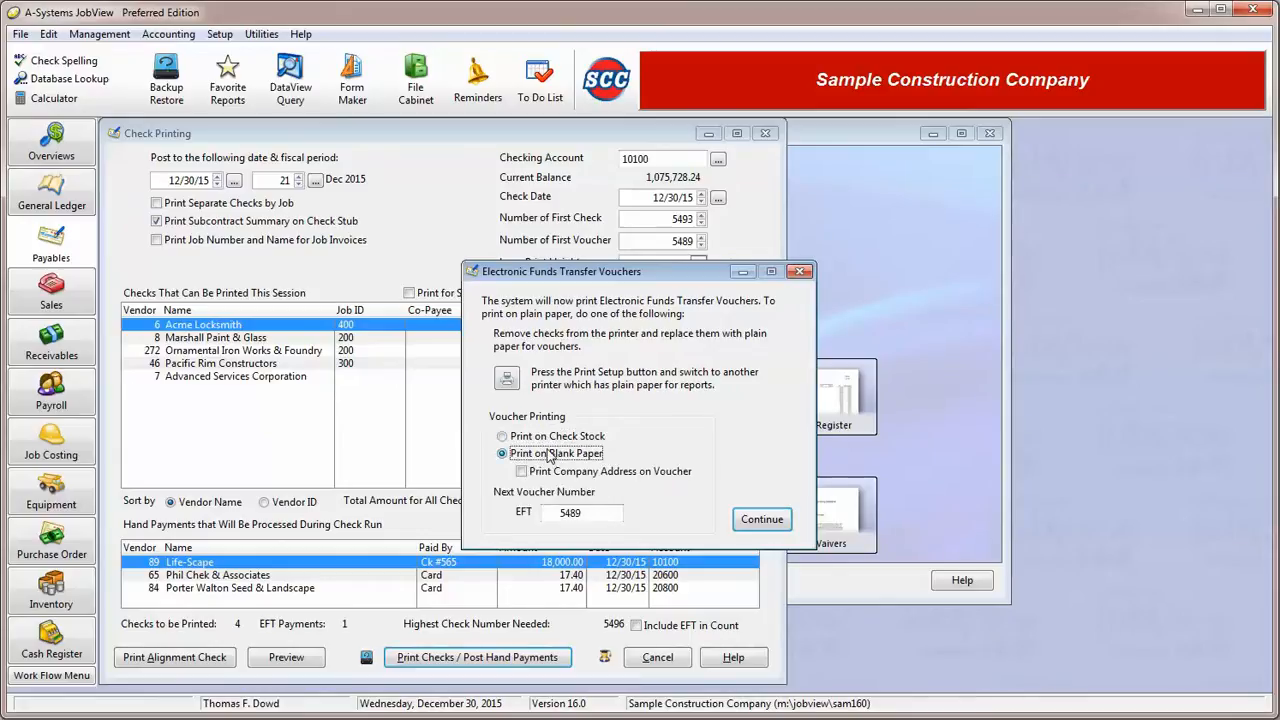
left_click(577, 513)
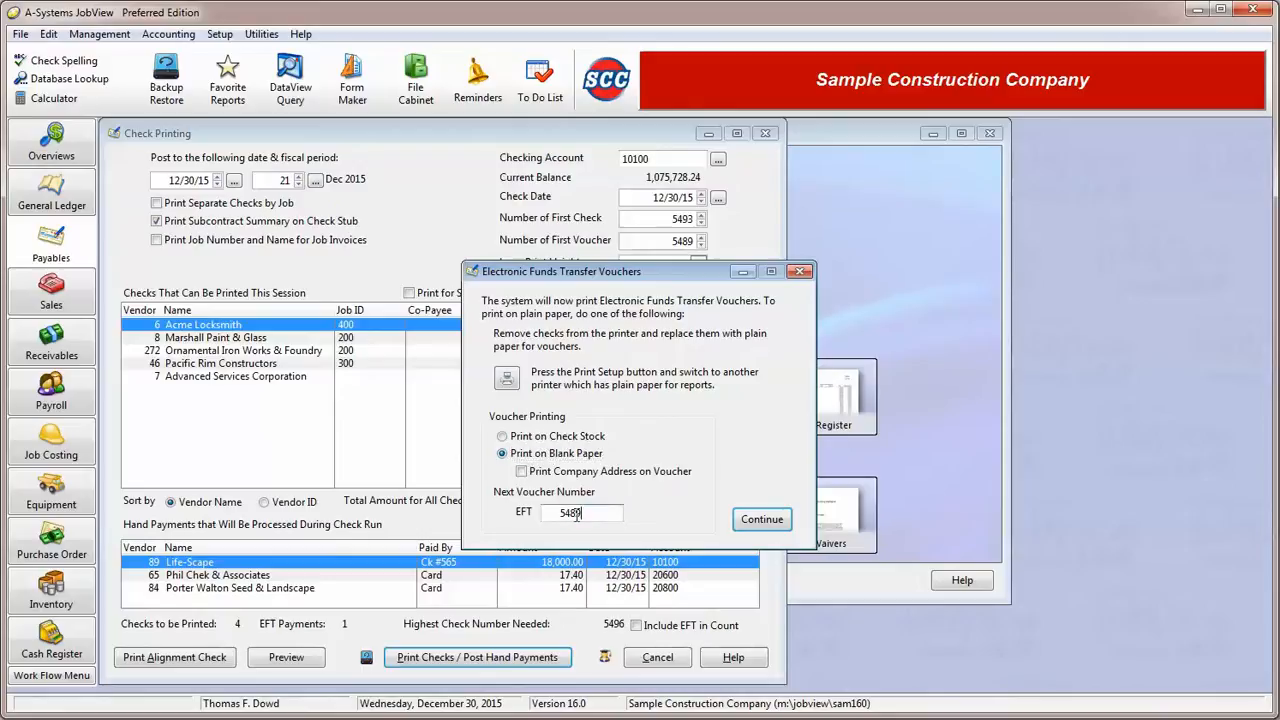
double_click(577, 513)
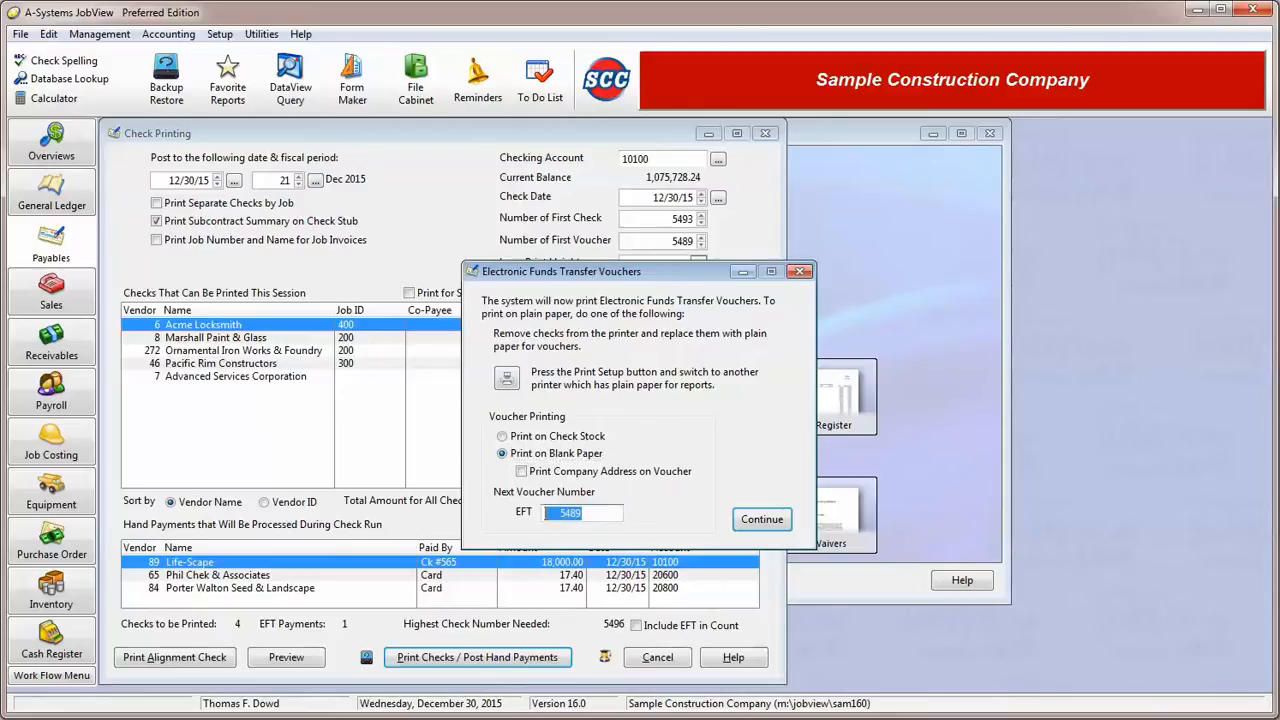
left_click(750, 519)
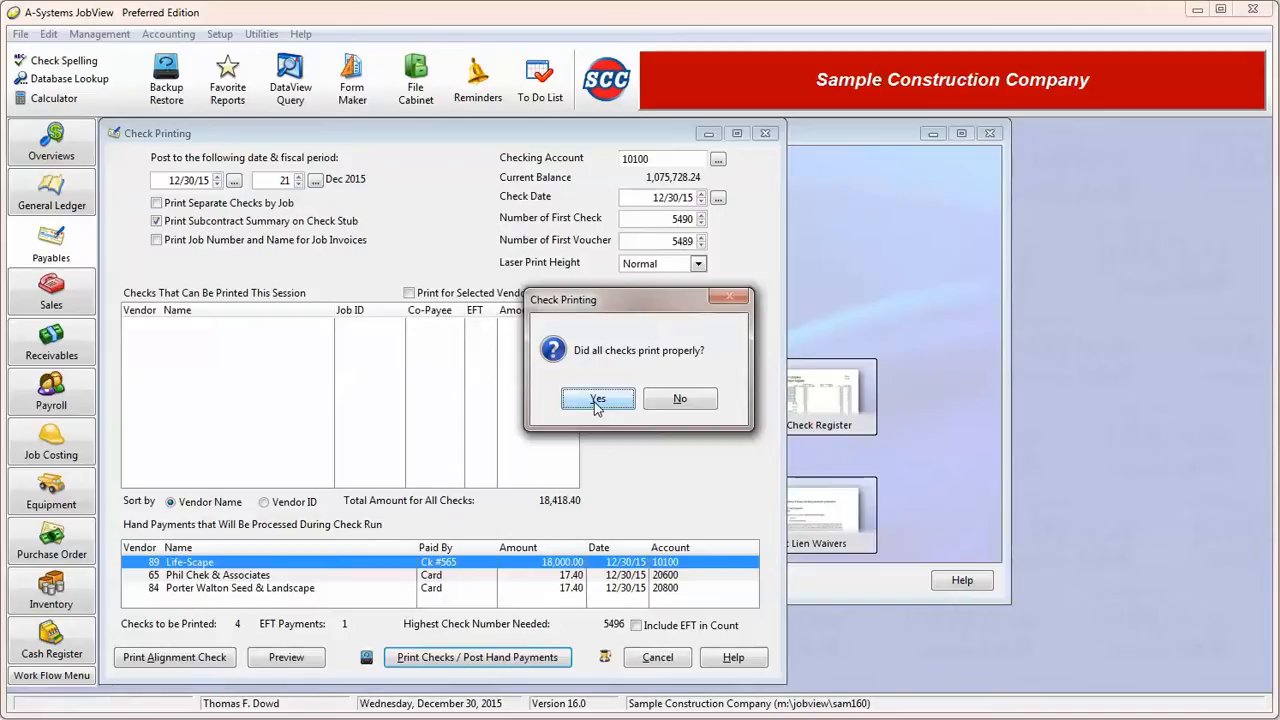
- Report that not all checks printed properly and compare the reprint options for check number ranges and individual checks
left_click(682, 404)
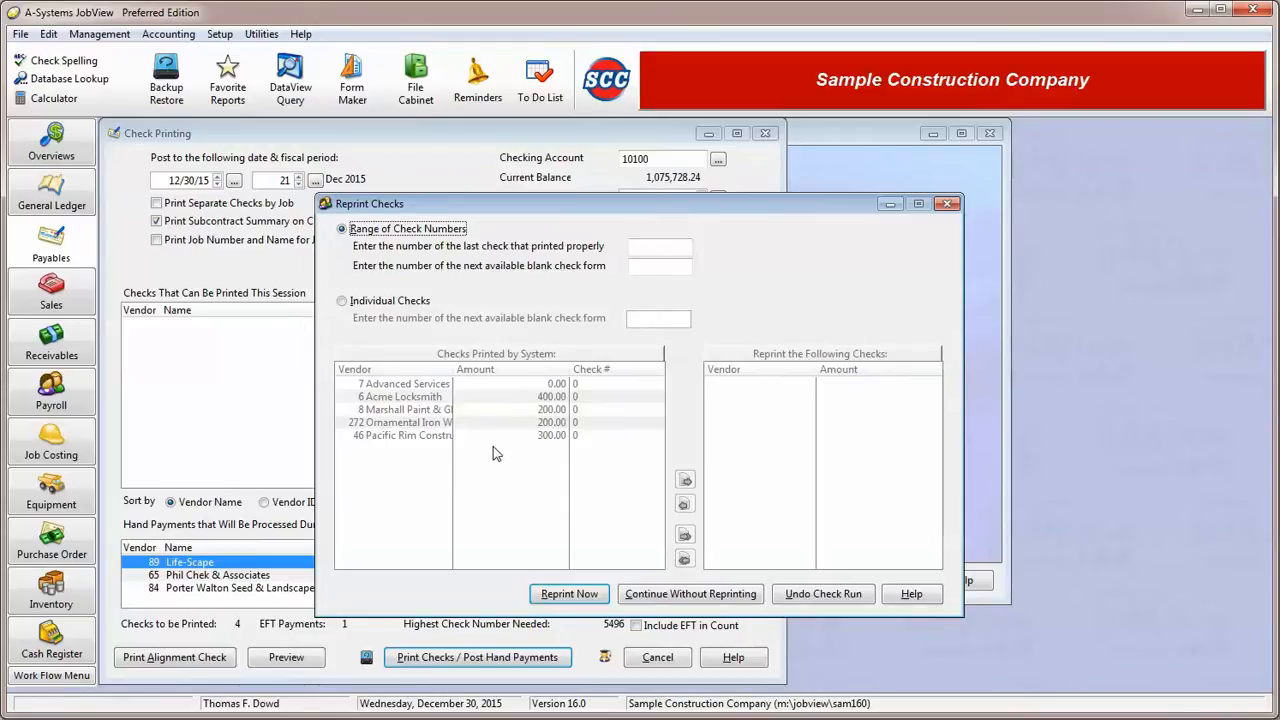
left_click(667, 249)
left_click(397, 304)
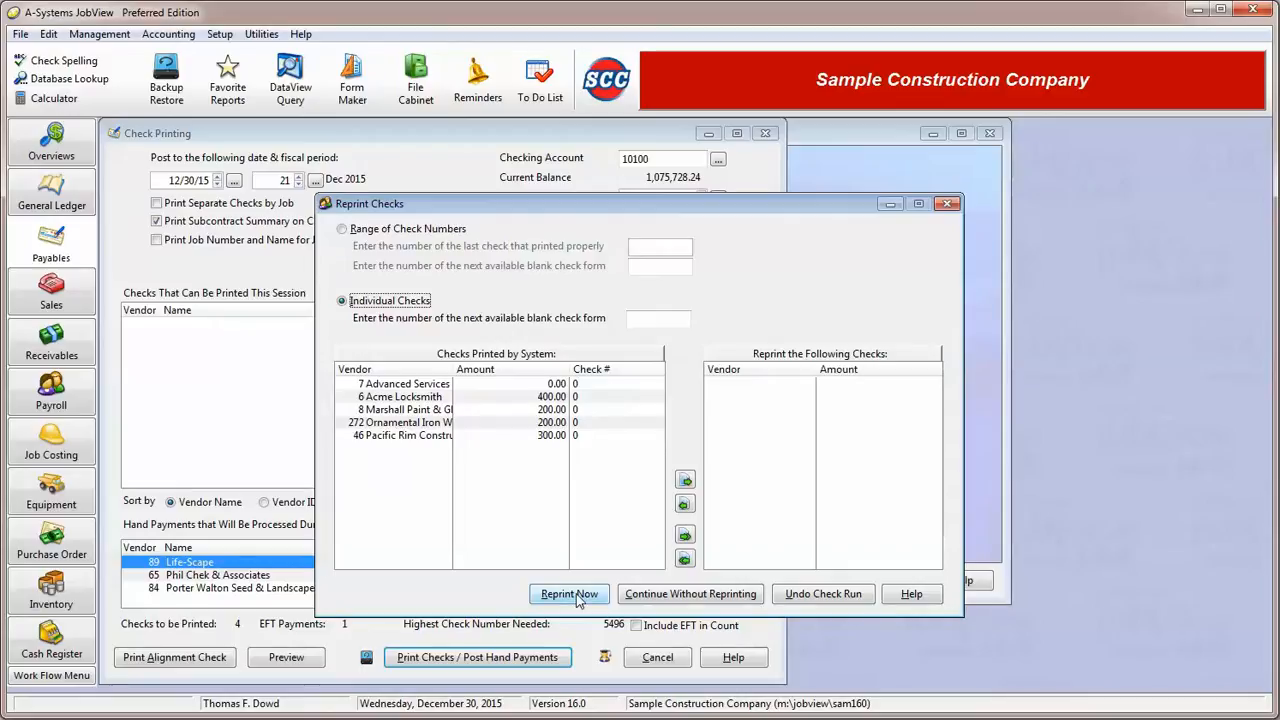
left_click(362, 230)
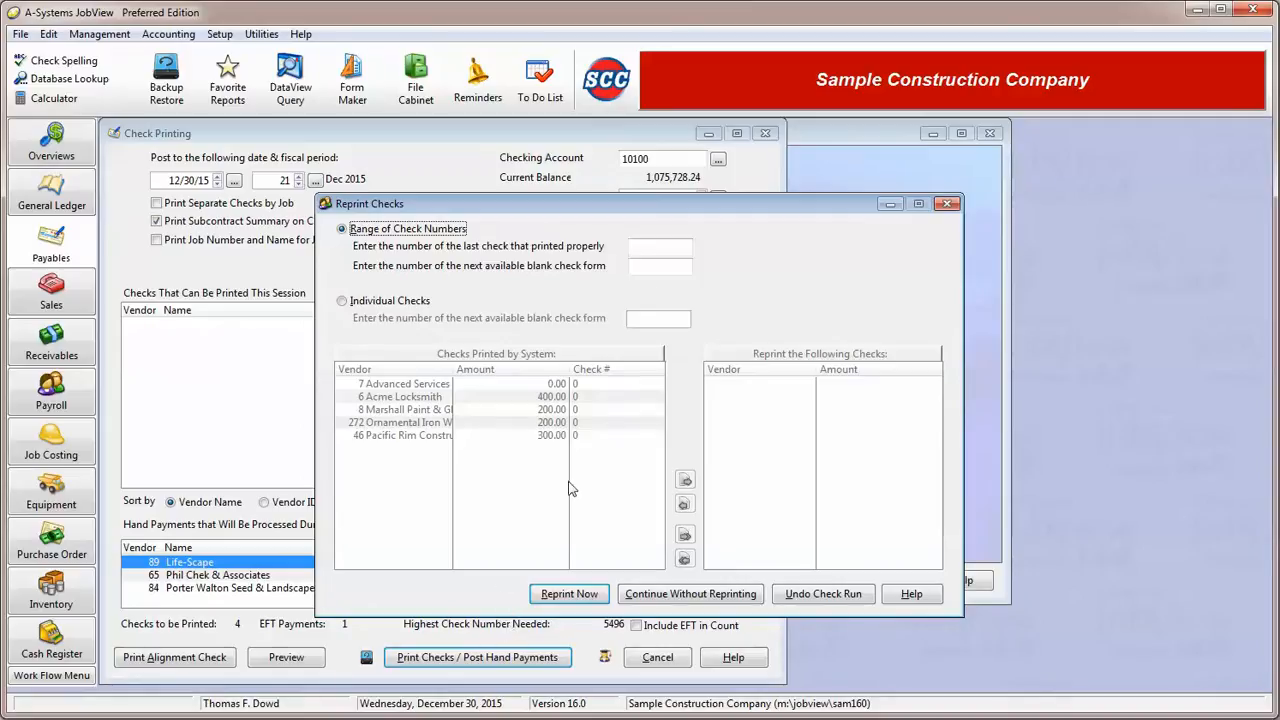
- Continue the check run without reprinting, proceed with plain paper for the reports, and finish the Accounts Payable check posting
left_click(725, 598)
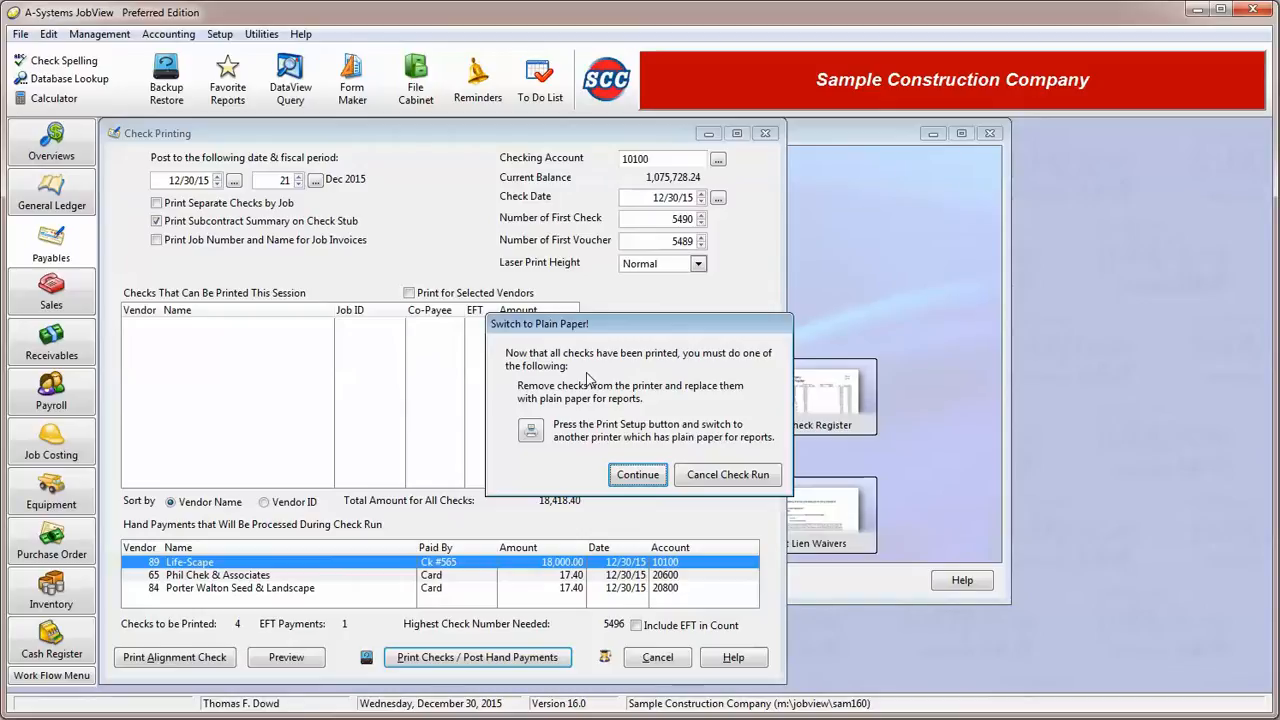
left_click(636, 476)
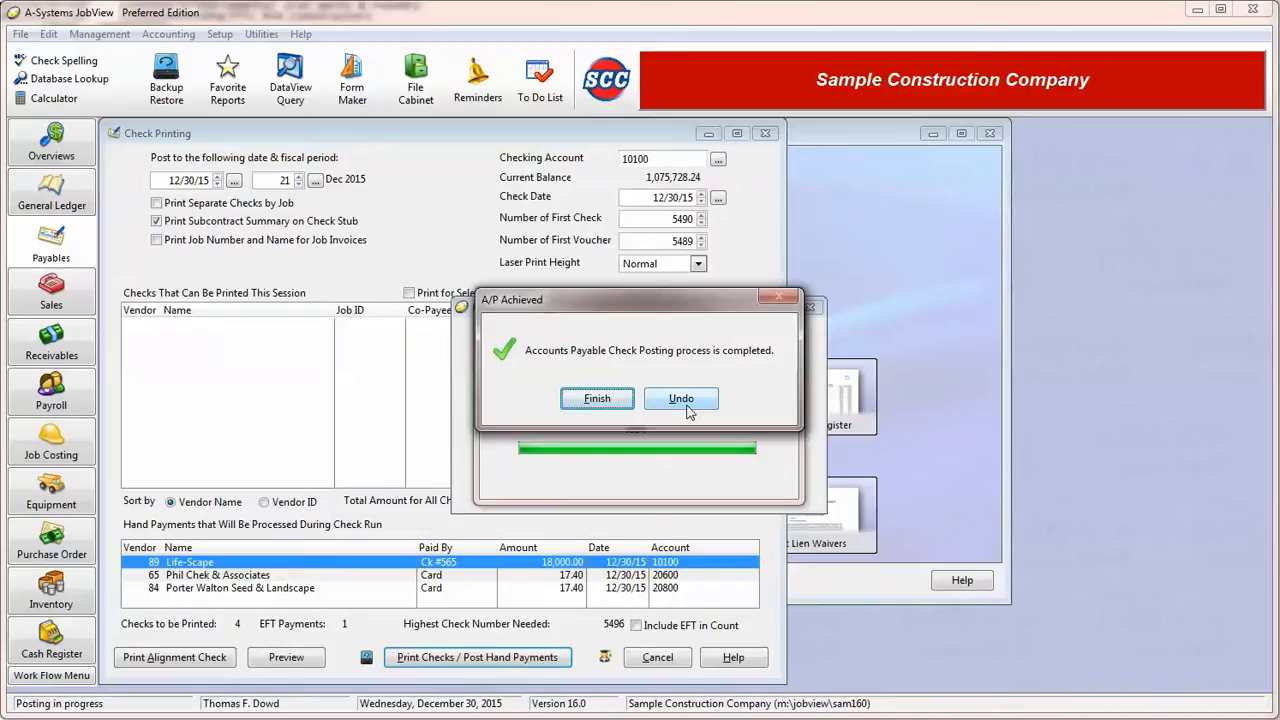
left_click(597, 399)
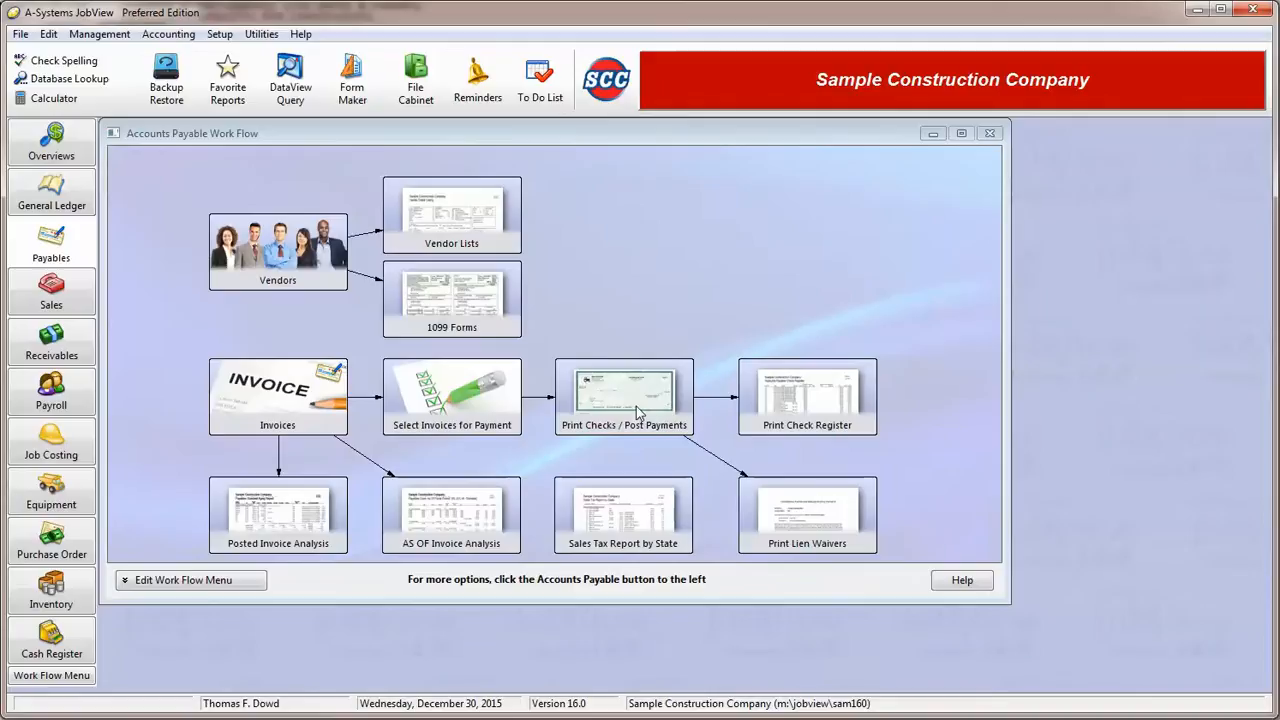
- View the processed payment batches available for email payment notifications, and close the list without sending any
left_click(66, 258)
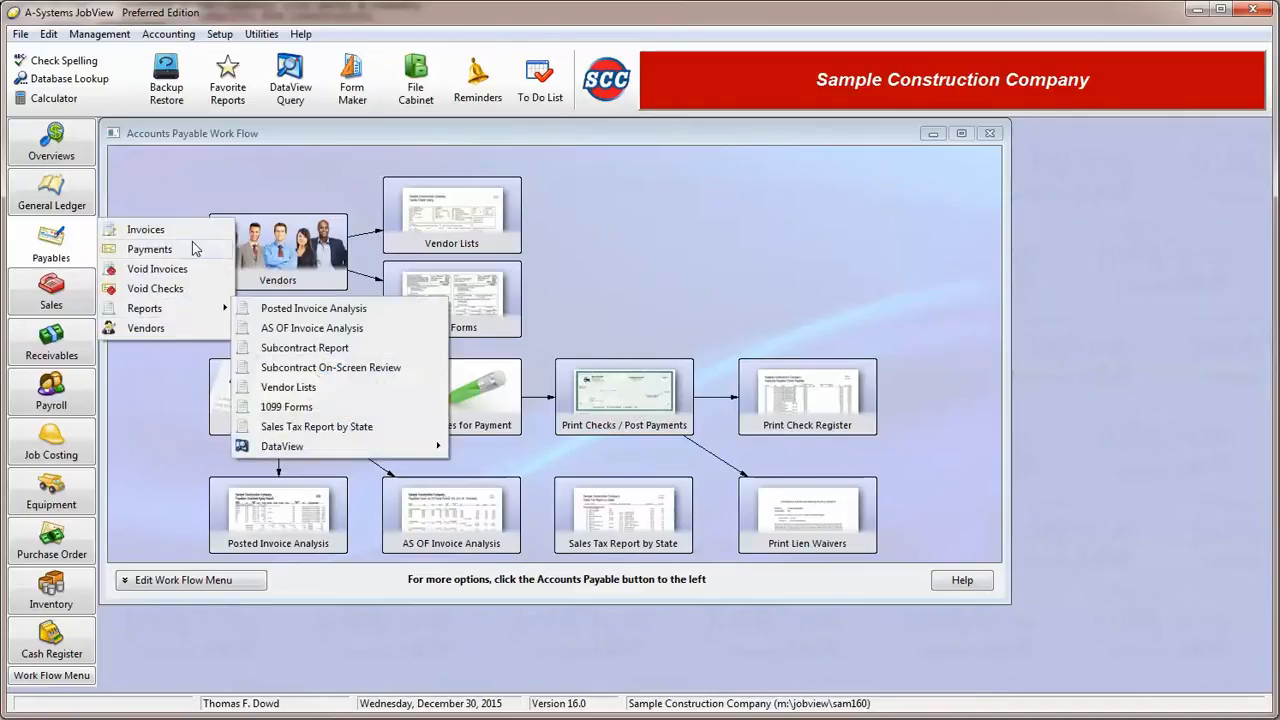
mouse_move(190, 249)
left_click(320, 309)
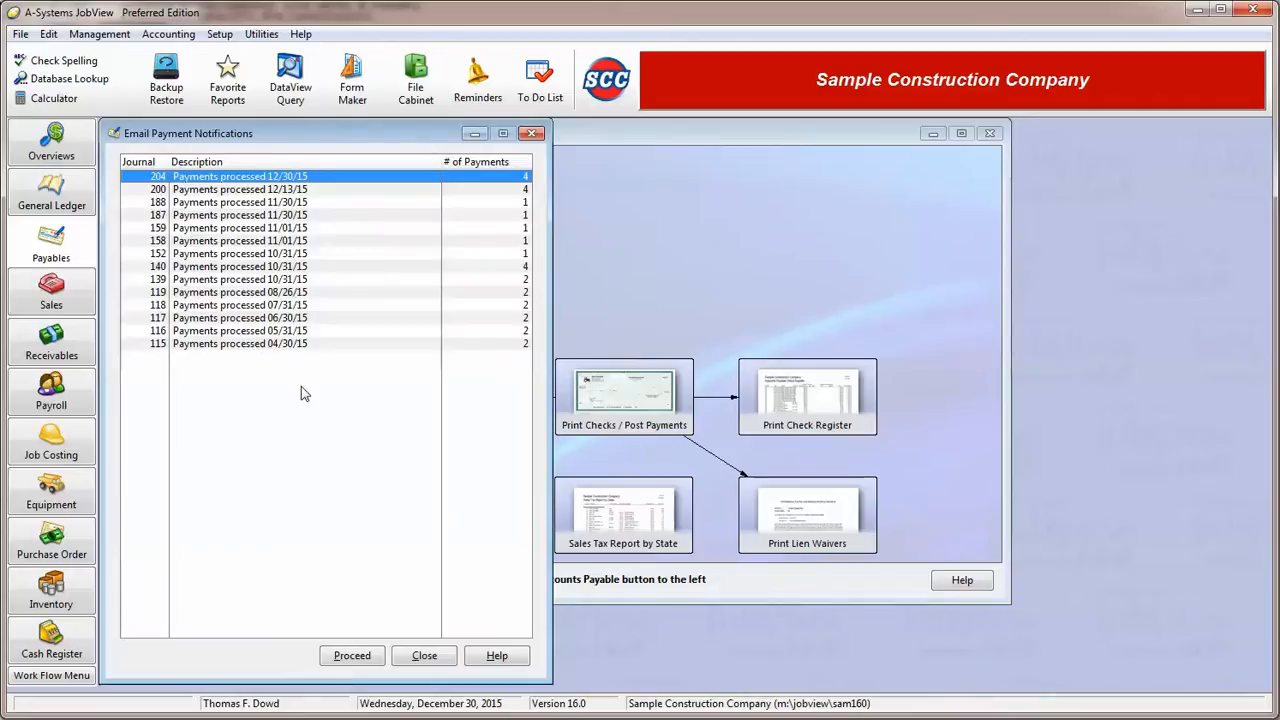
left_click(425, 656)
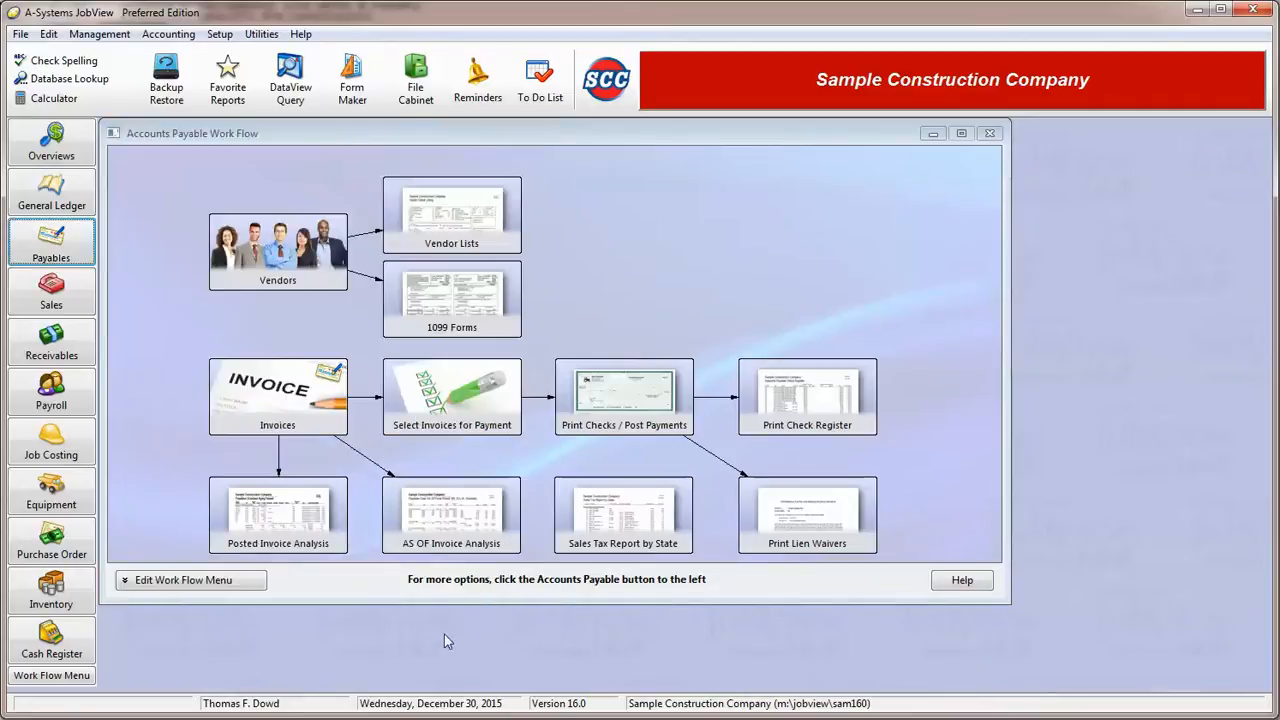